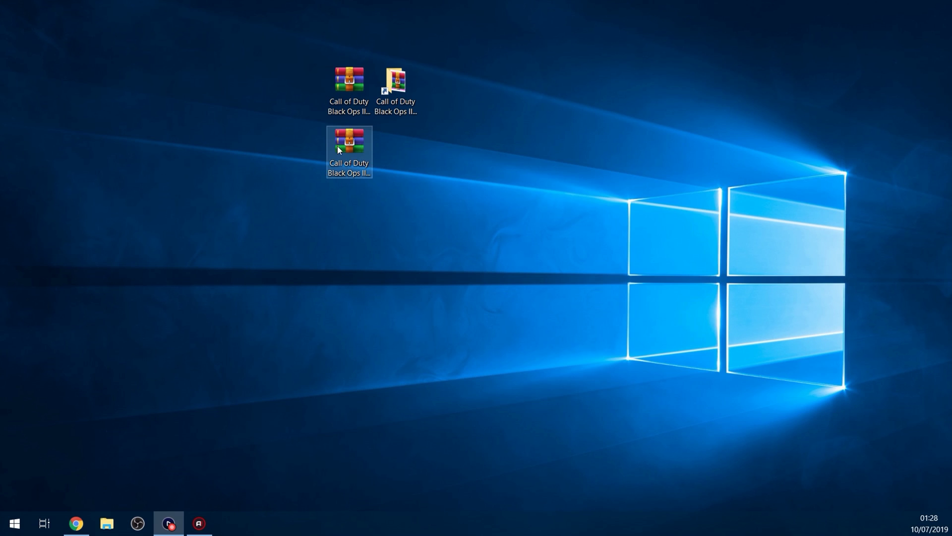
# Select the Black Ops II part1 archive, checking part2's size along the way.
pyautogui.moveTo(294, 234); pyautogui.dragTo(350, 49)
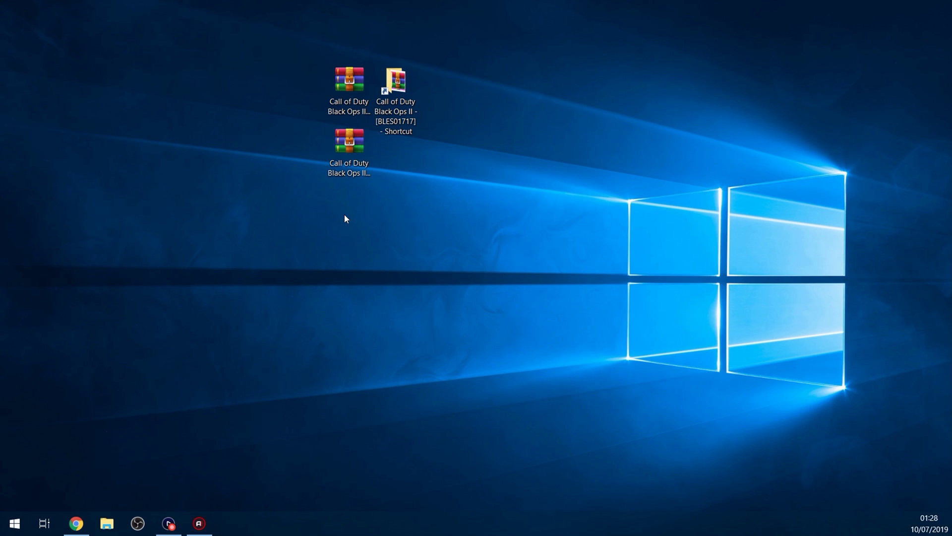
pyautogui.click(336, 92)
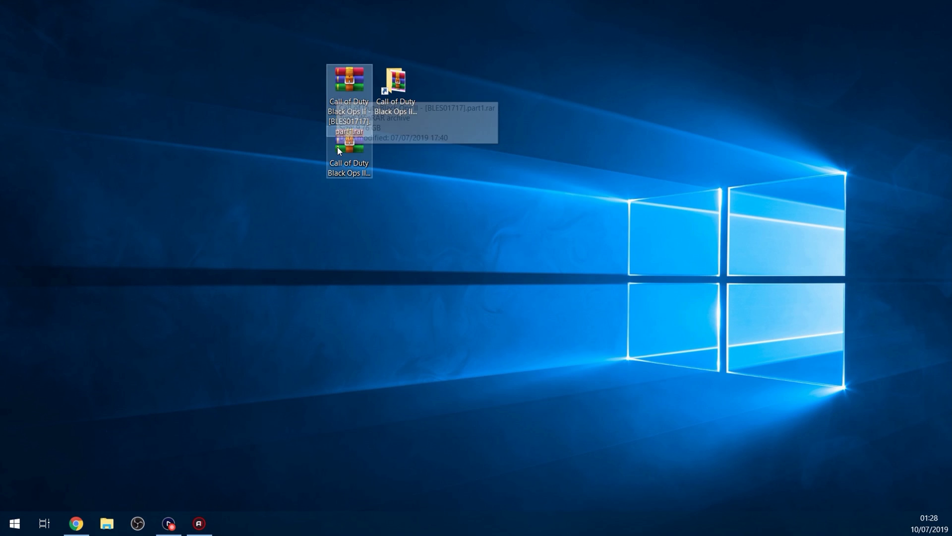
pyautogui.click(338, 147)
pyautogui.click(347, 100)
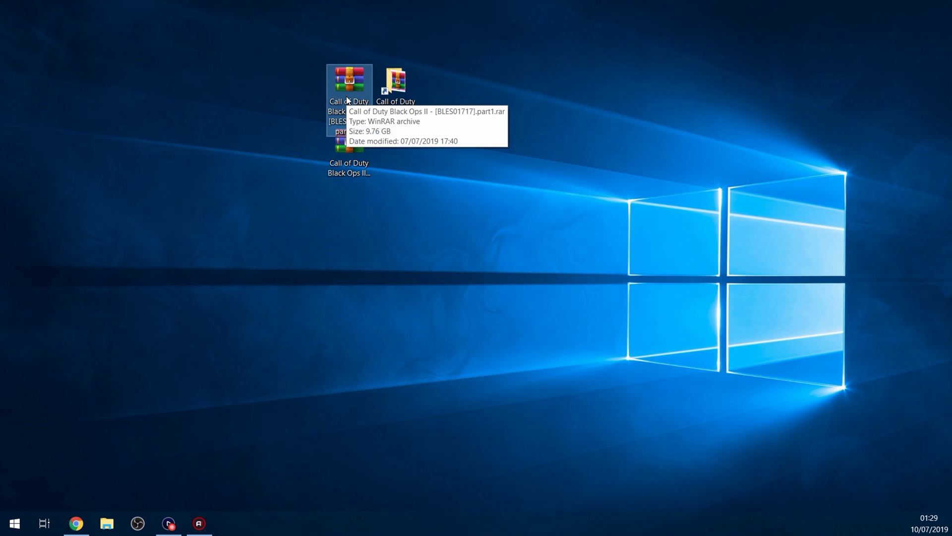
pyautogui.click(344, 173)
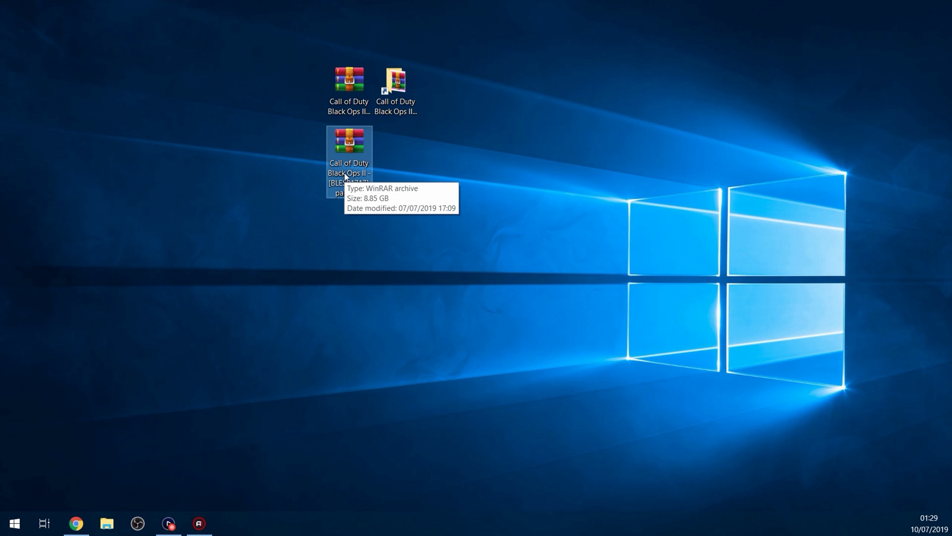
pyautogui.click(351, 76)
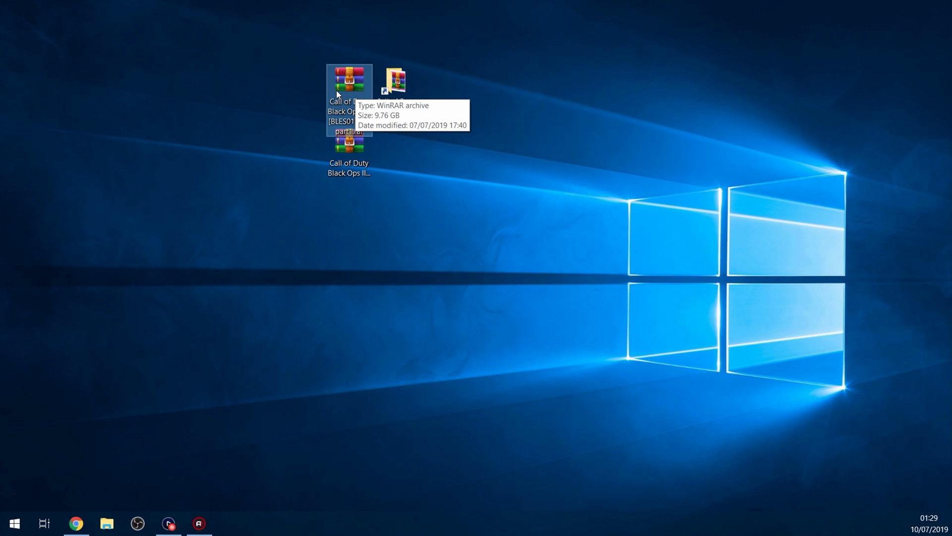
# Extract part1.rar into G:\Jdownloader\Call of Duty Black Ops II - [BLES01717].
pyautogui.rightClick(337, 92)
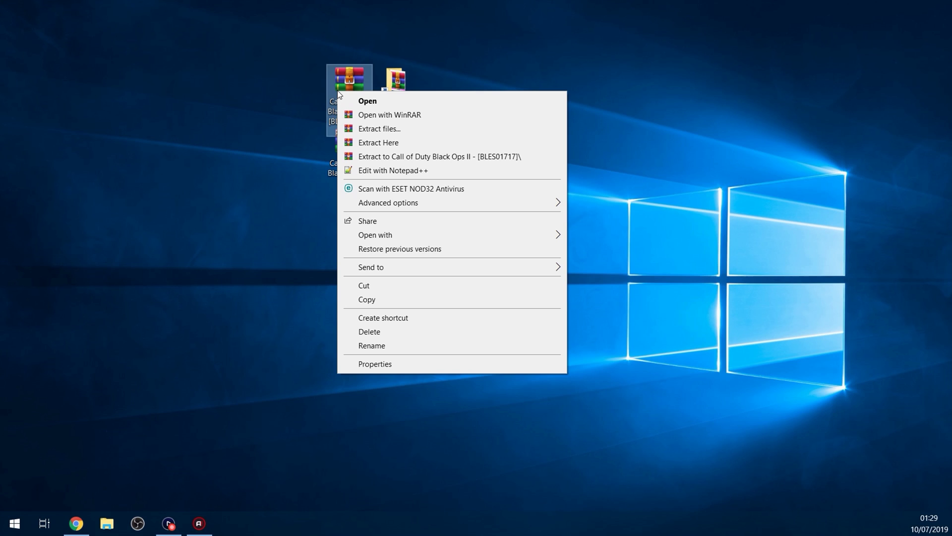
pyautogui.click(382, 129)
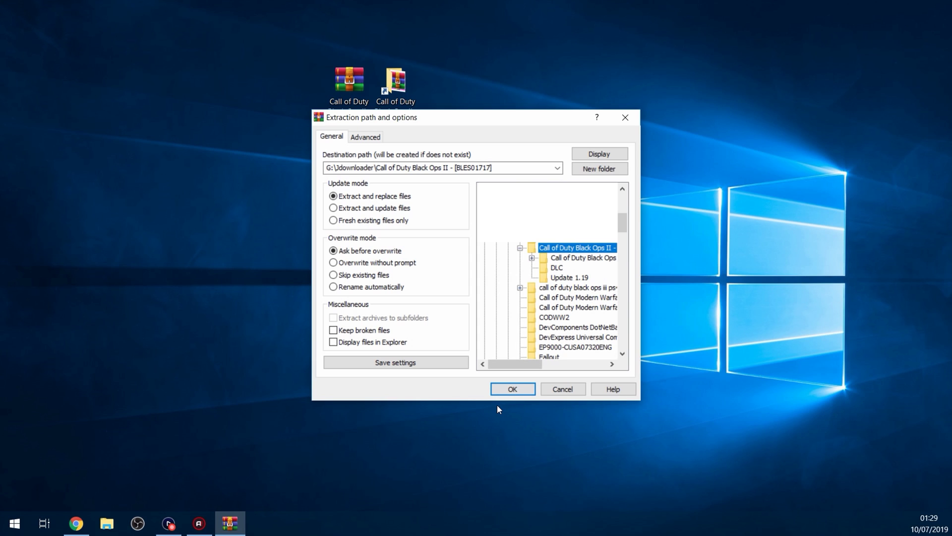
pyautogui.click(513, 388)
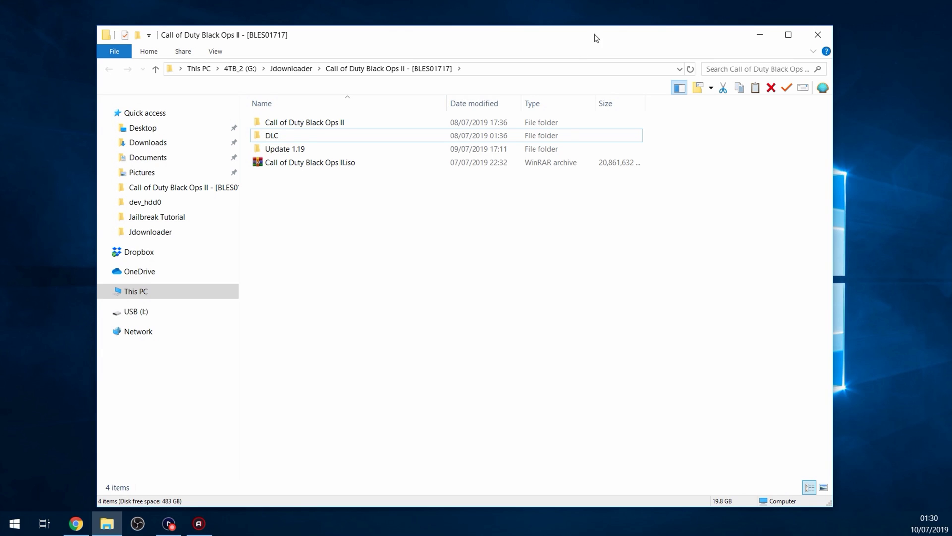
pyautogui.moveTo(596, 38); pyautogui.dragTo(611, 37)
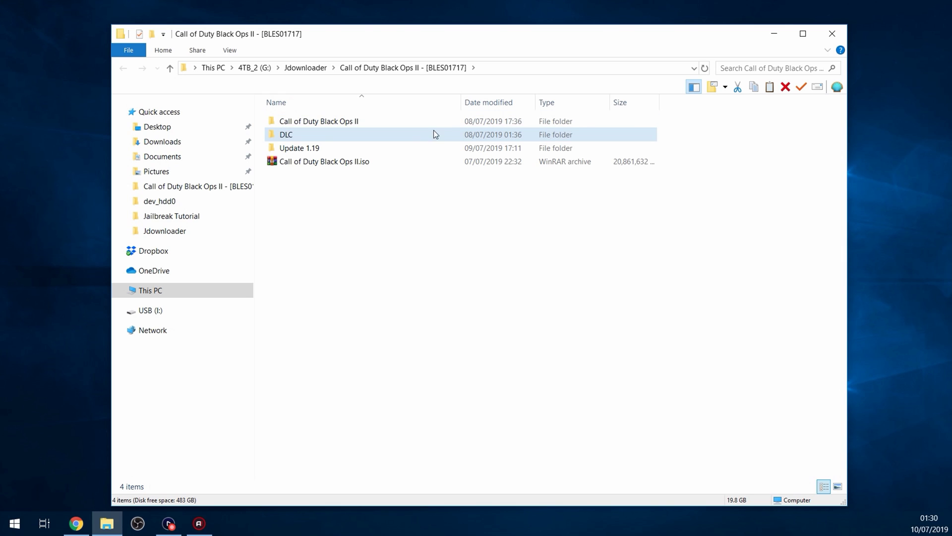
pyautogui.moveTo(423, 143)
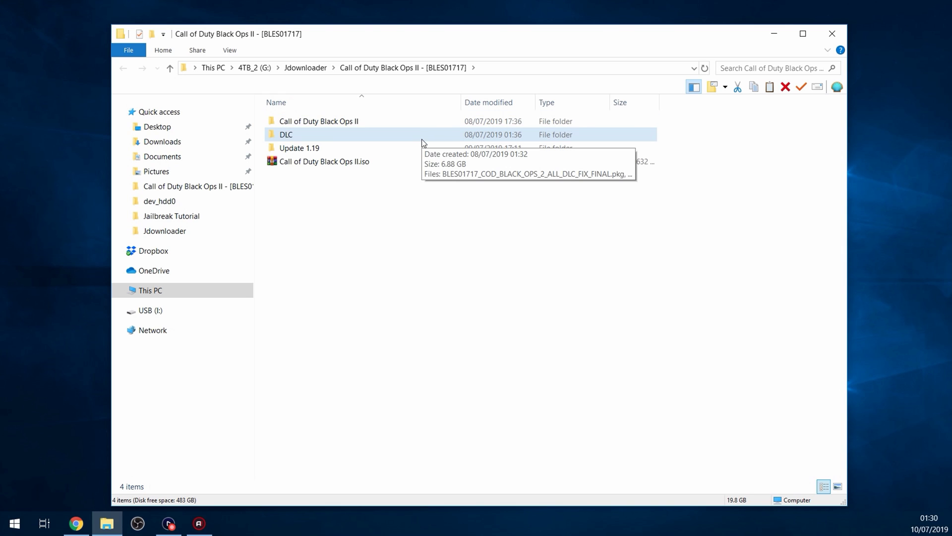
pyautogui.click(377, 158)
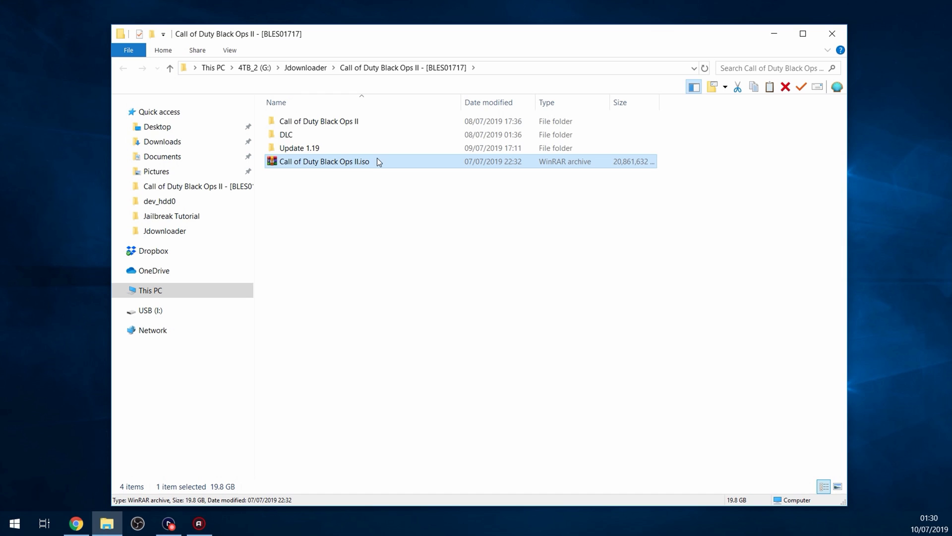
pyautogui.click(354, 125)
pyautogui.doubleClick(328, 121)
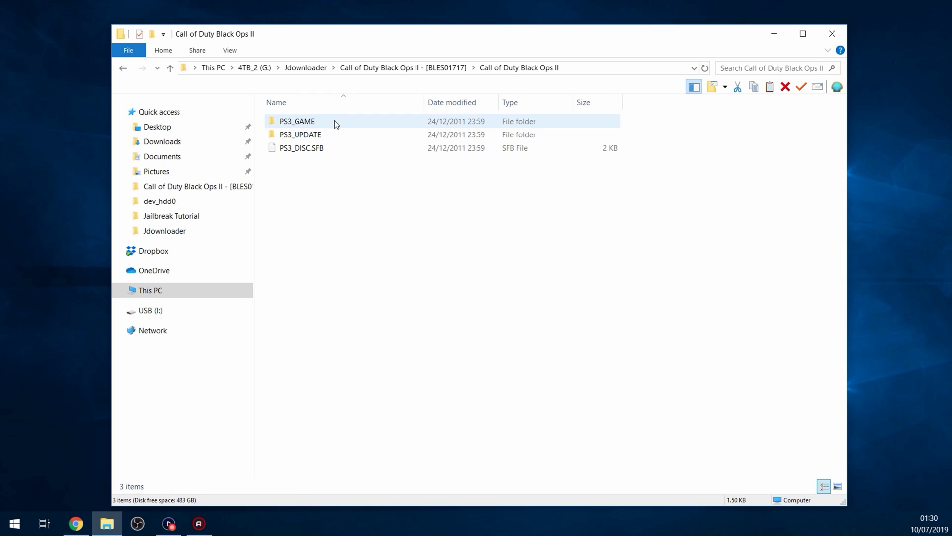
pyautogui.doubleClick(318, 124)
pyautogui.doubleClick(326, 148)
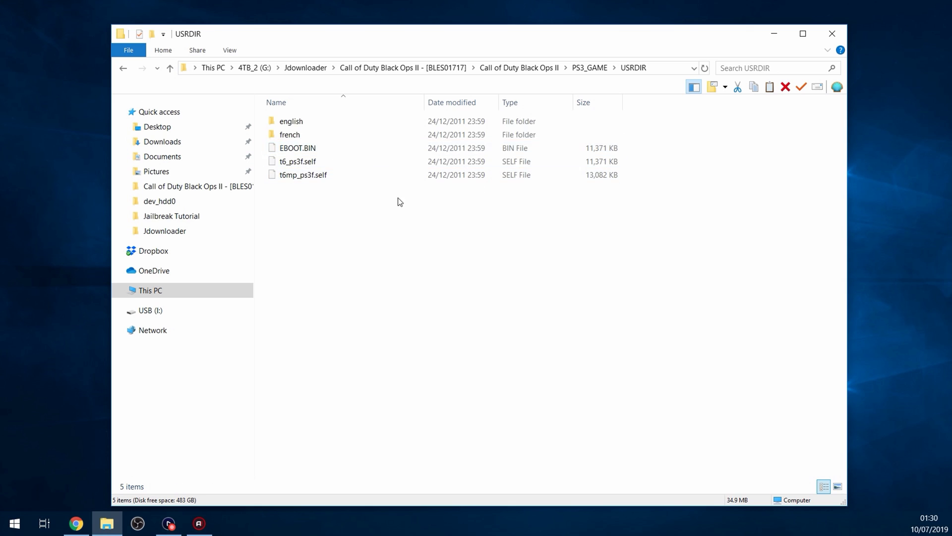
pyautogui.click(446, 67)
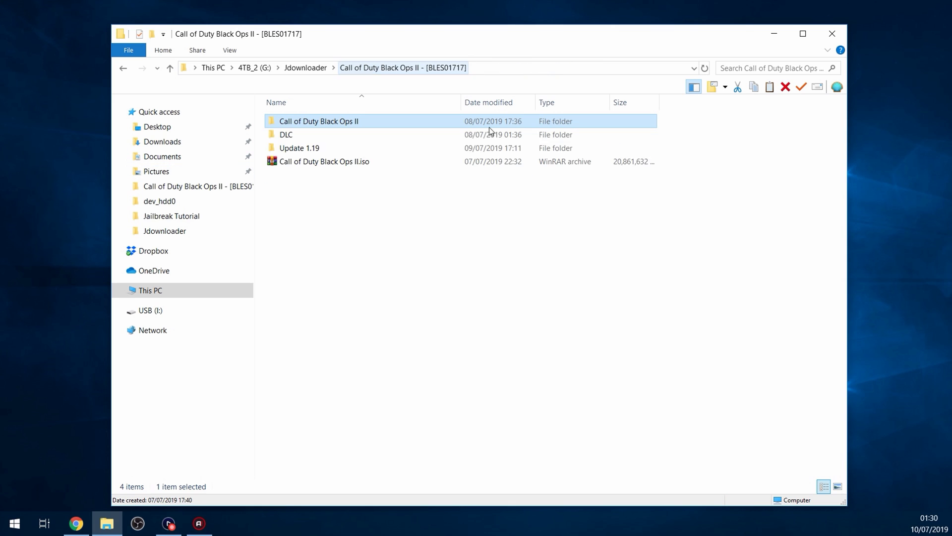
pyautogui.doubleClick(325, 135)
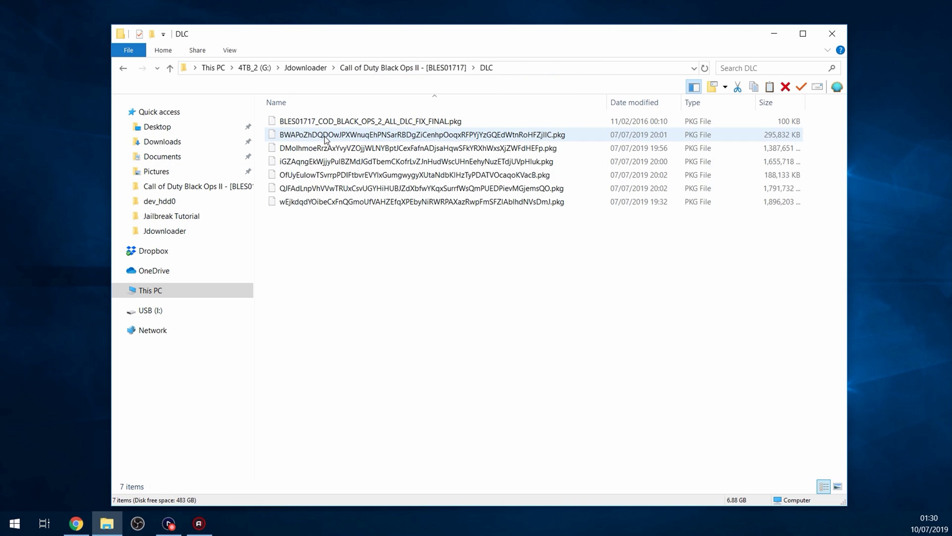
pyautogui.click(487, 159)
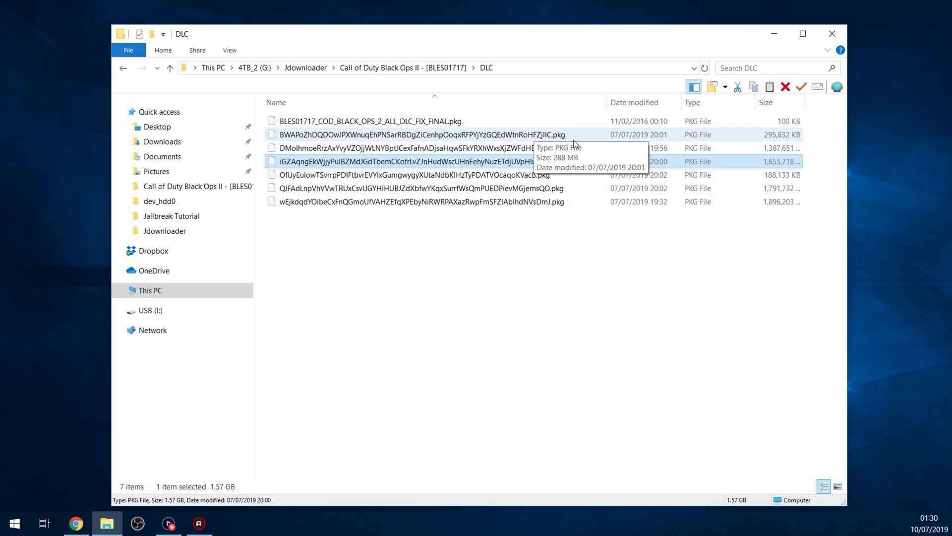
pyautogui.hotkey('alt', 'Left')
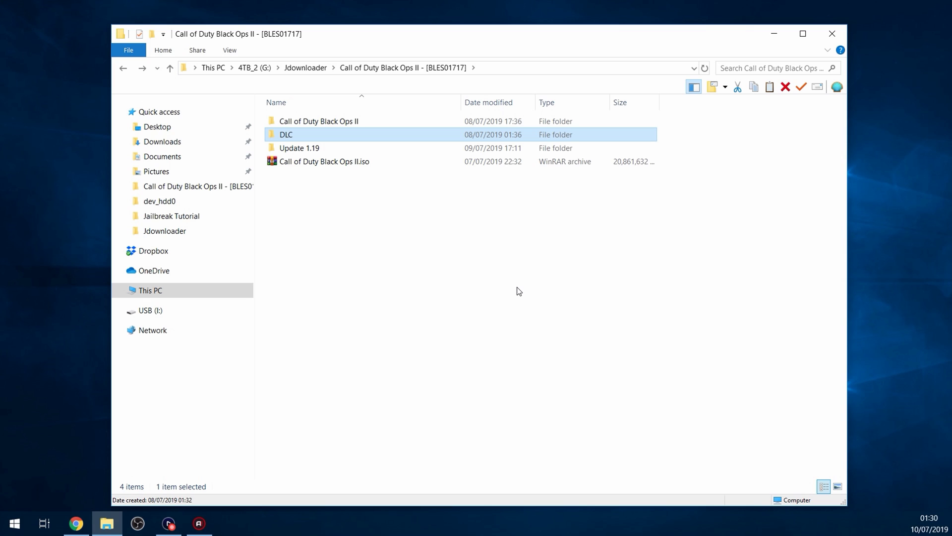
pyautogui.click(352, 162)
pyautogui.click(325, 121)
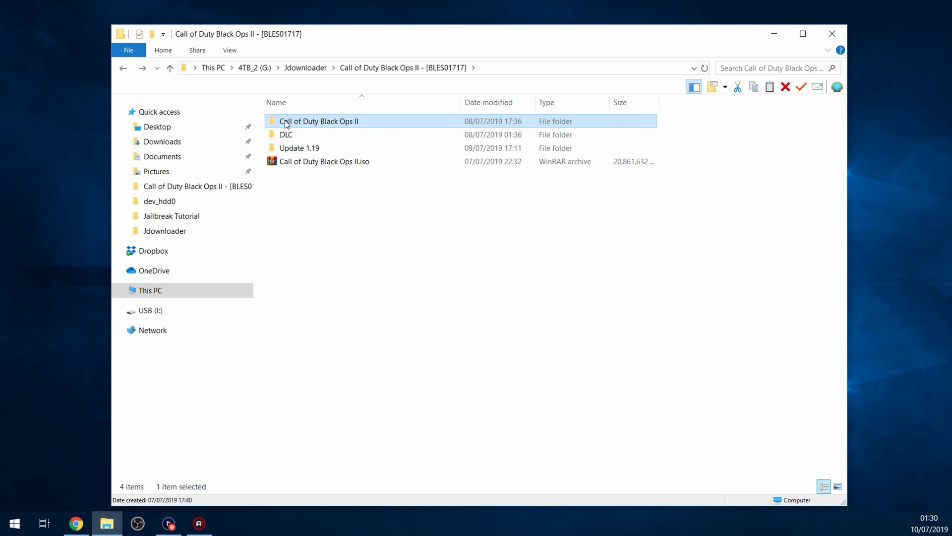
pyautogui.doubleClick(331, 120)
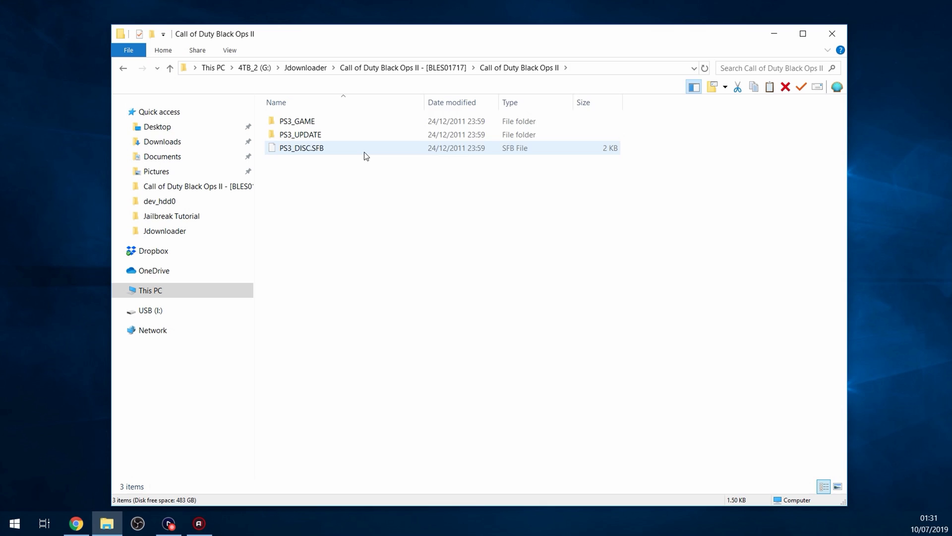
pyautogui.hotkey('alt', 'Left')
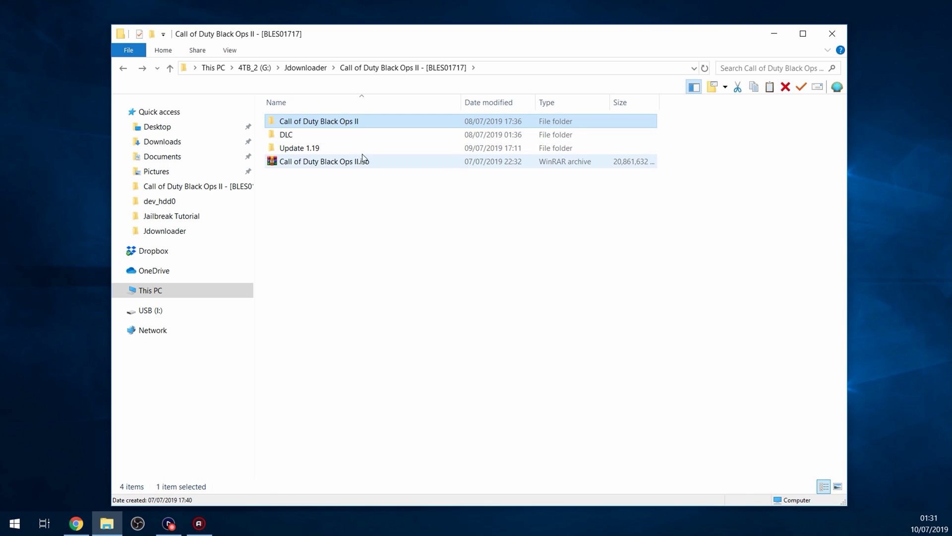
pyautogui.click(370, 161)
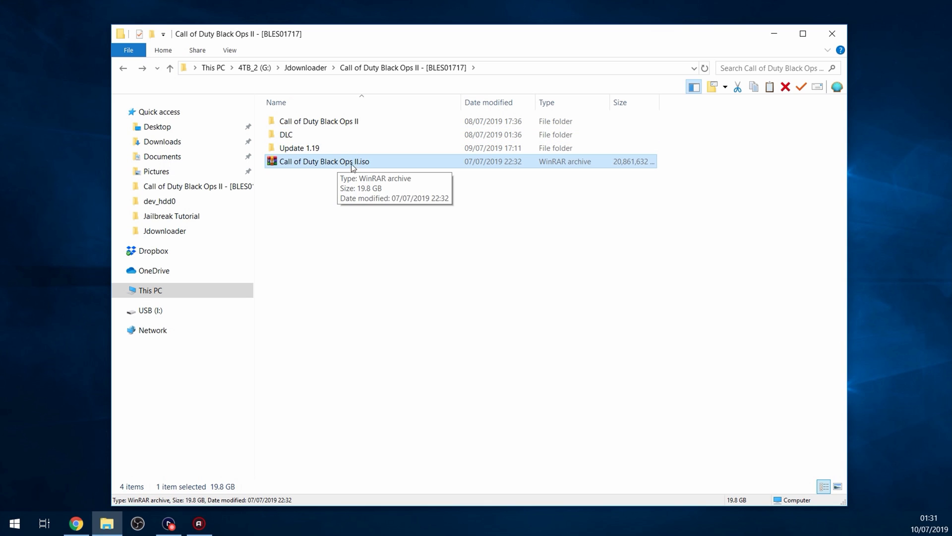
pyautogui.click(310, 124)
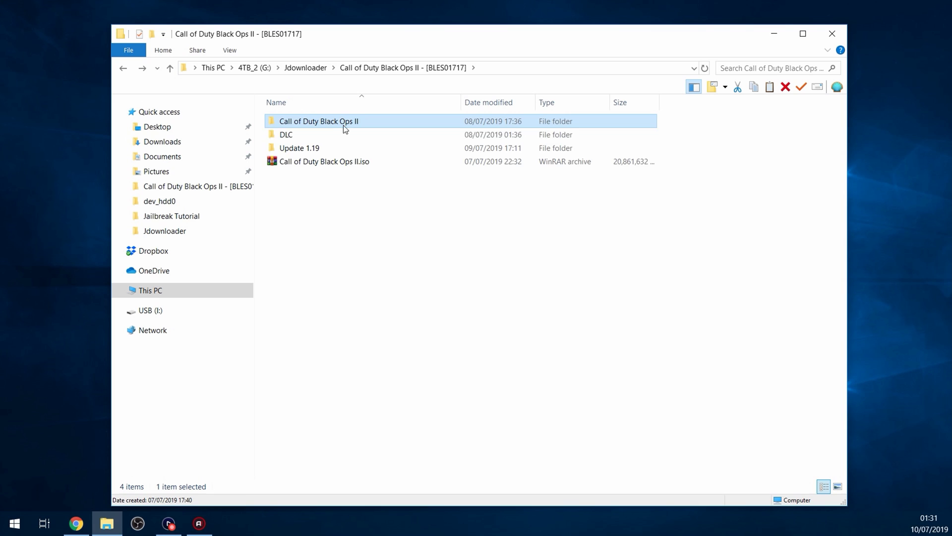
pyautogui.click(323, 162)
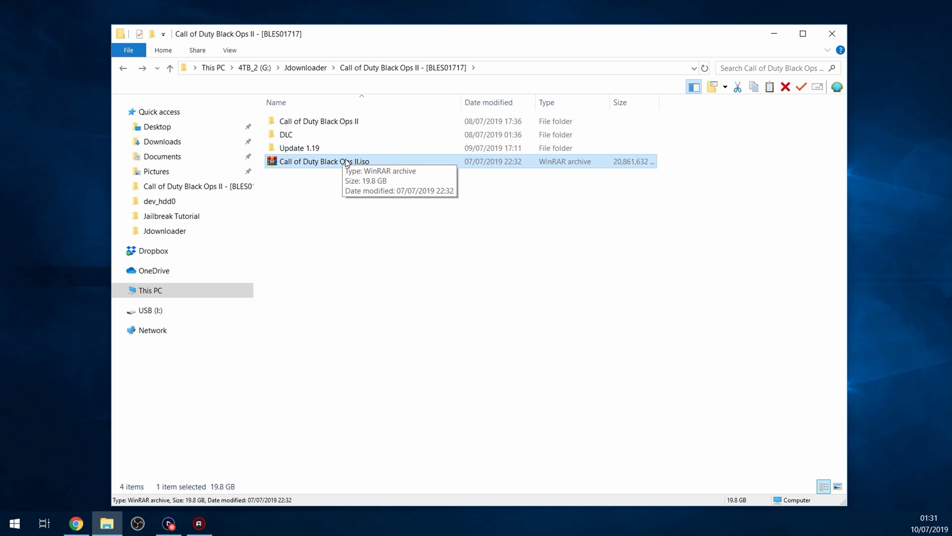
# Open the Black Ops II ISO in WinRAR and select all its contents.
pyautogui.rightClick(318, 159)
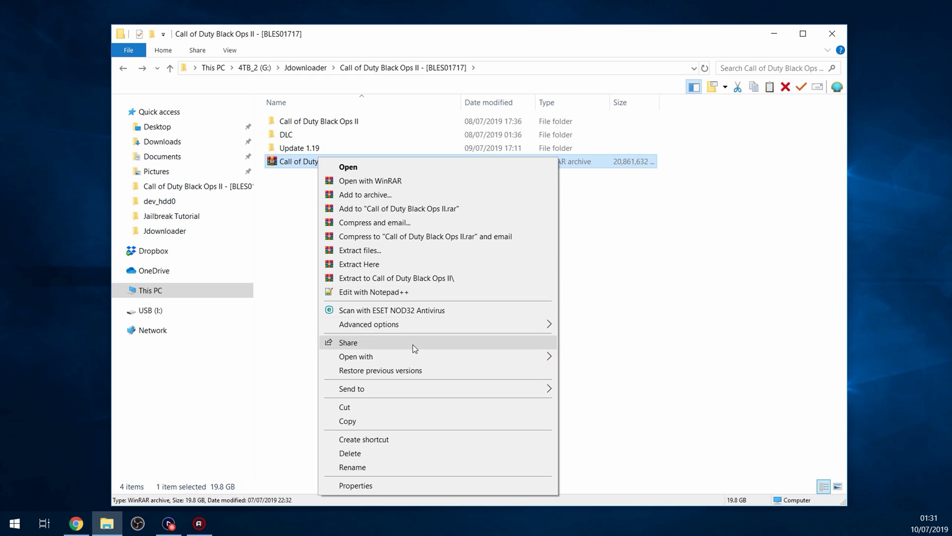
pyautogui.moveTo(413, 356)
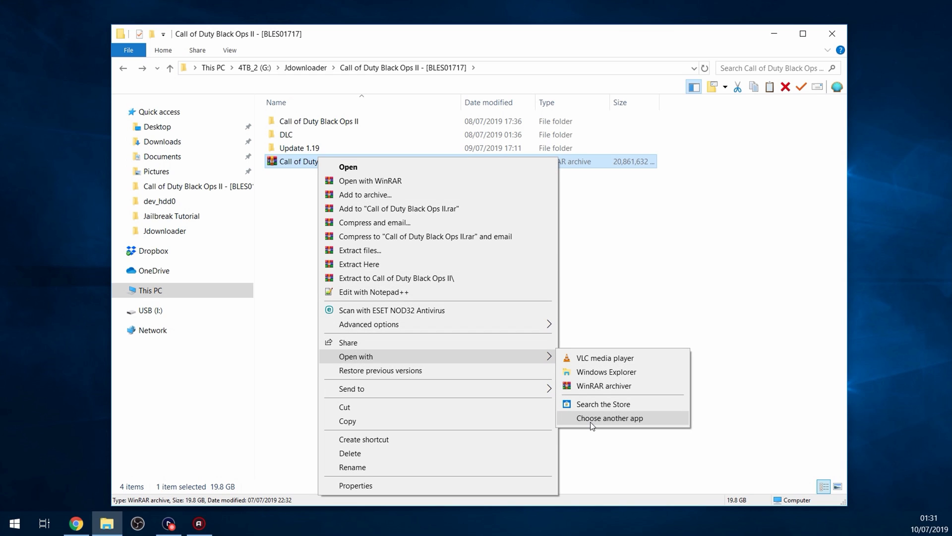
pyautogui.click(644, 290)
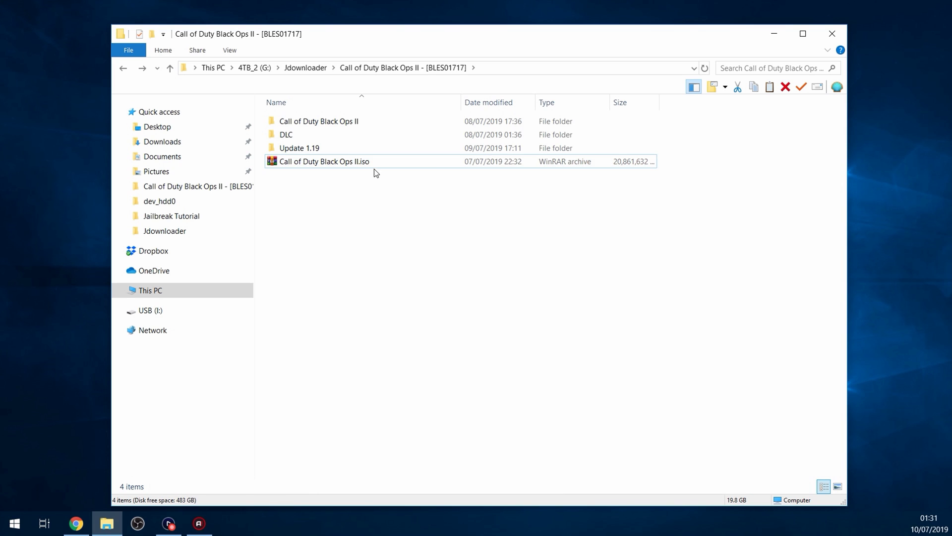
pyautogui.doubleClick(354, 162)
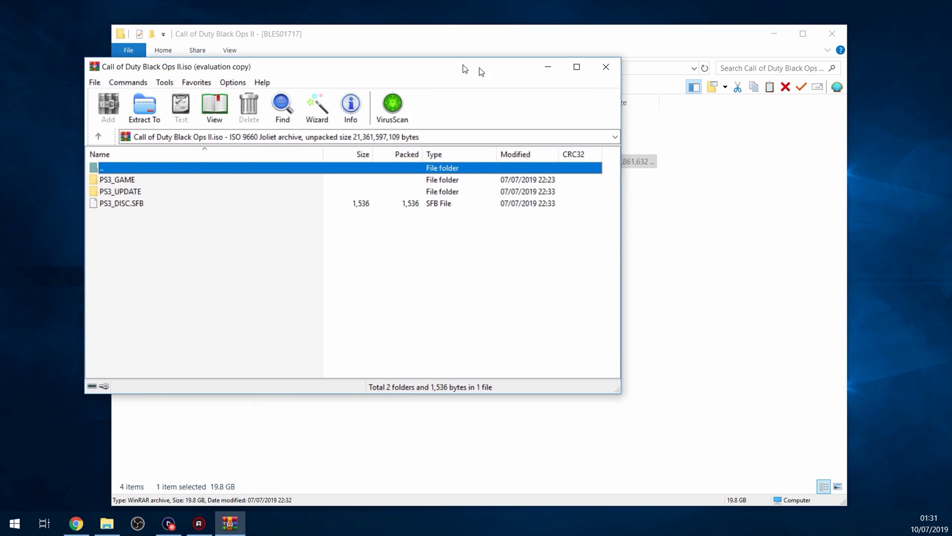
pyautogui.moveTo(479, 72); pyautogui.dragTo(773, 60)
pyautogui.click(741, 167)
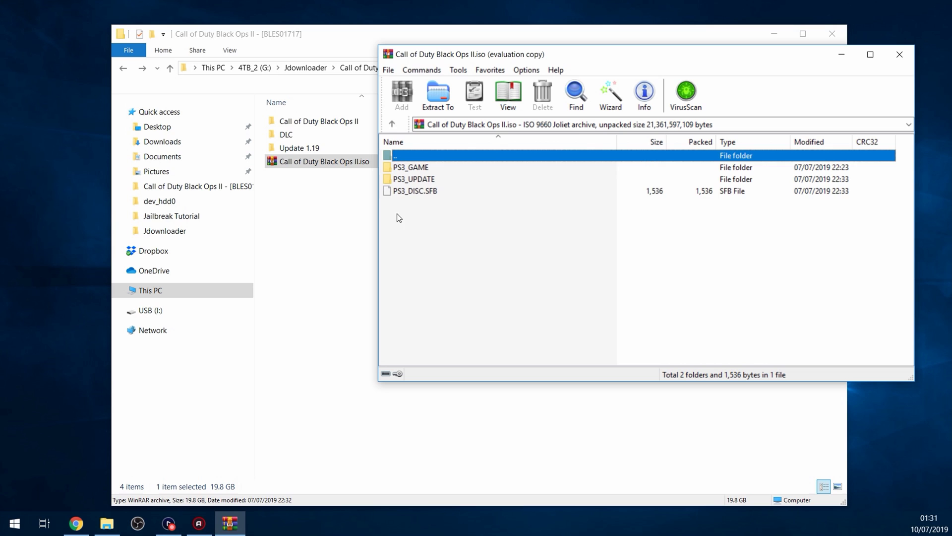
pyautogui.moveTo(397, 218); pyautogui.dragTo(413, 164)
# Confirm PS3_GAME, PS3_UPDATE and PS3_DISC.SFB in the ISO, then close WinRAR, returning to BLES01717.
pyautogui.click(333, 120)
pyautogui.doubleClick(333, 120)
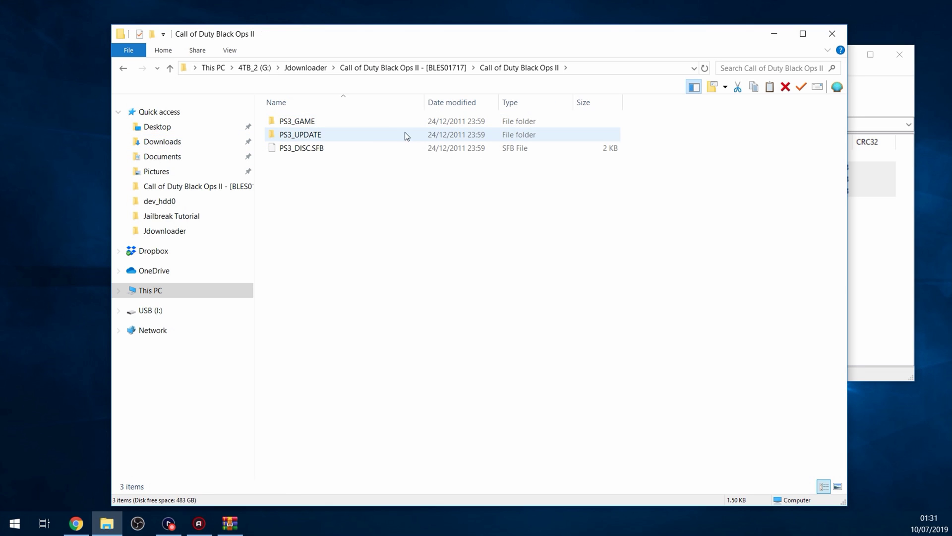
pyautogui.press('BackSpace')
pyautogui.click(887, 229)
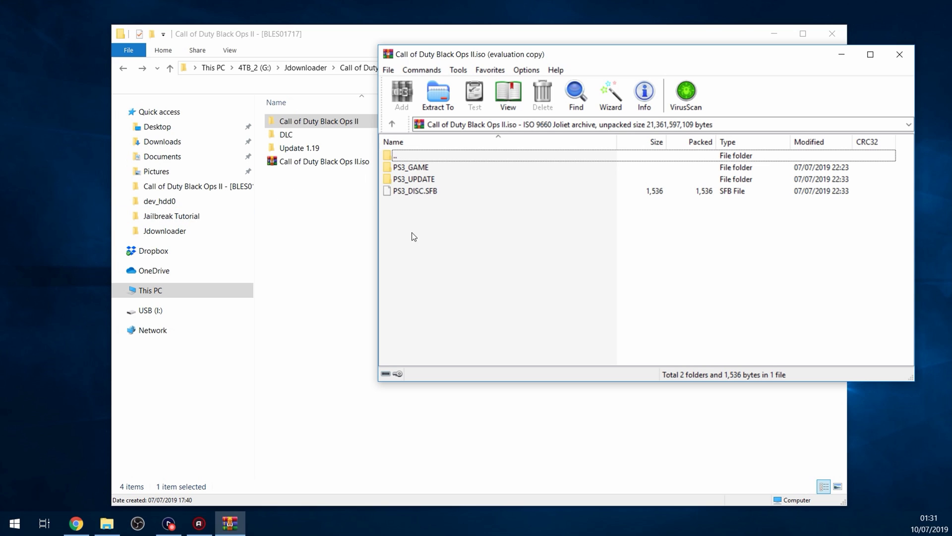
pyautogui.moveTo(446, 204); pyautogui.dragTo(464, 173)
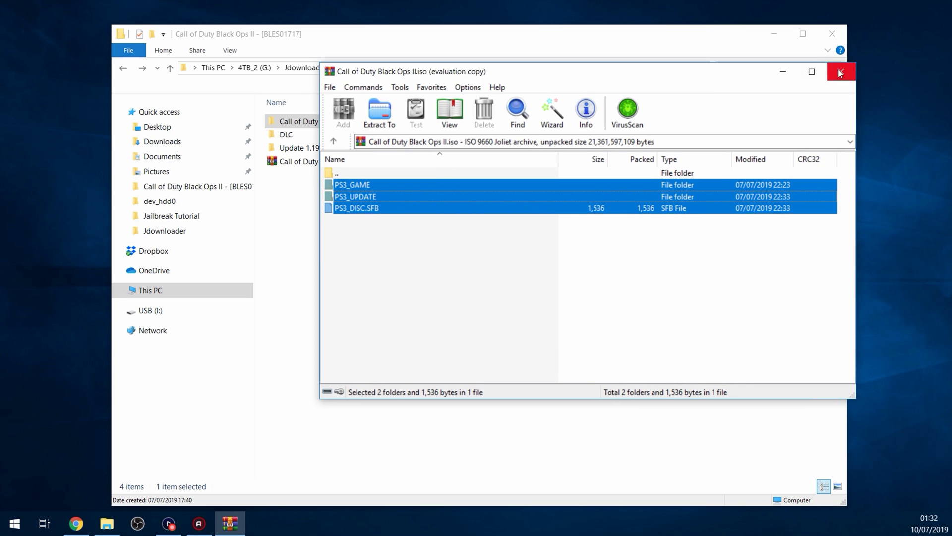
pyautogui.click(900, 54)
pyautogui.doubleClick(360, 123)
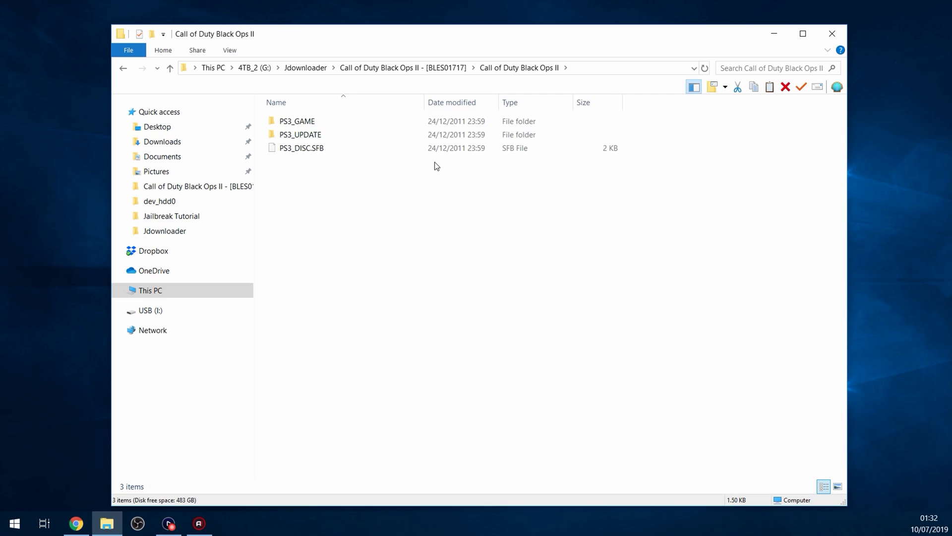
pyautogui.hotkey('alt', 'Left')
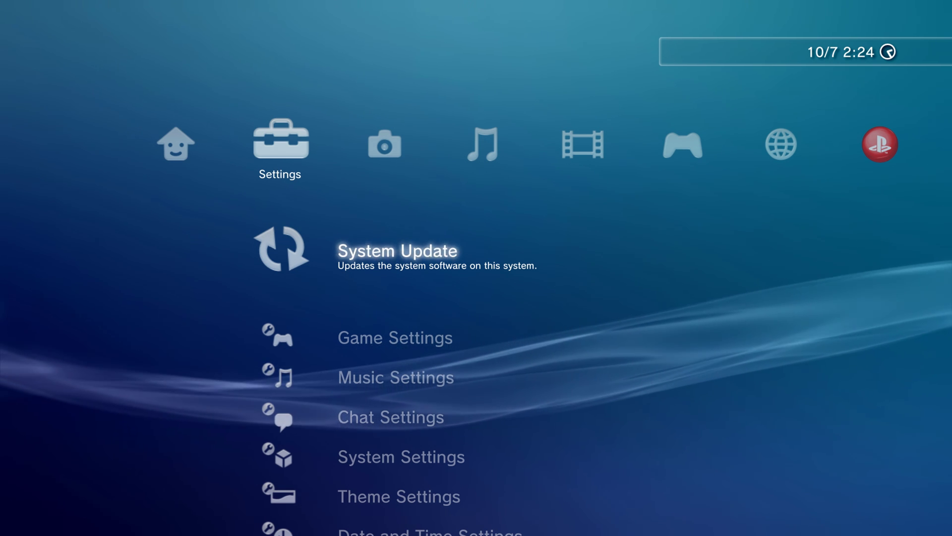
# Go to Settings > System Settings > System Information to check the firmware (4.84).
pyautogui.press('Left')
pyautogui.press('Right')
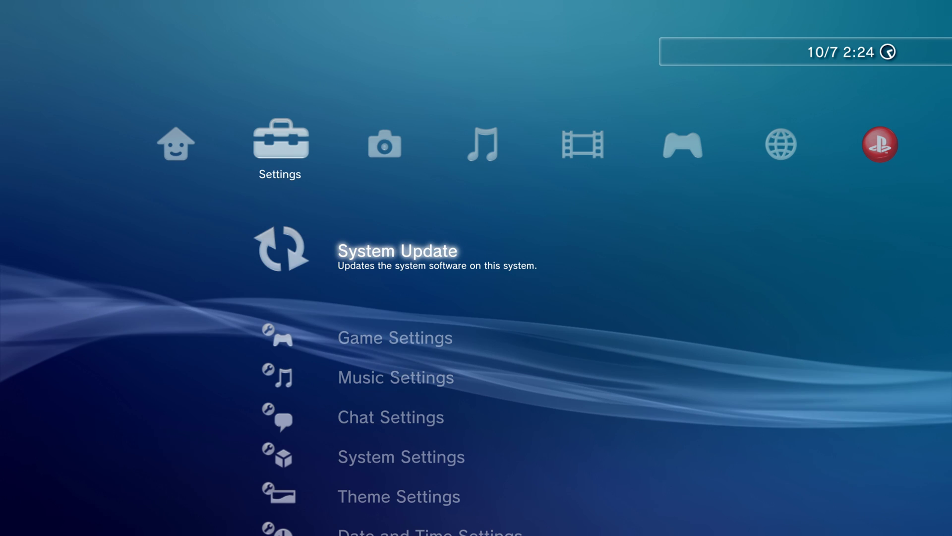
pyautogui.press('Down')
pyautogui.press('Down')
pyautogui.press('Down')
pyautogui.press('Down')
pyautogui.press('Down')
pyautogui.press('Up')
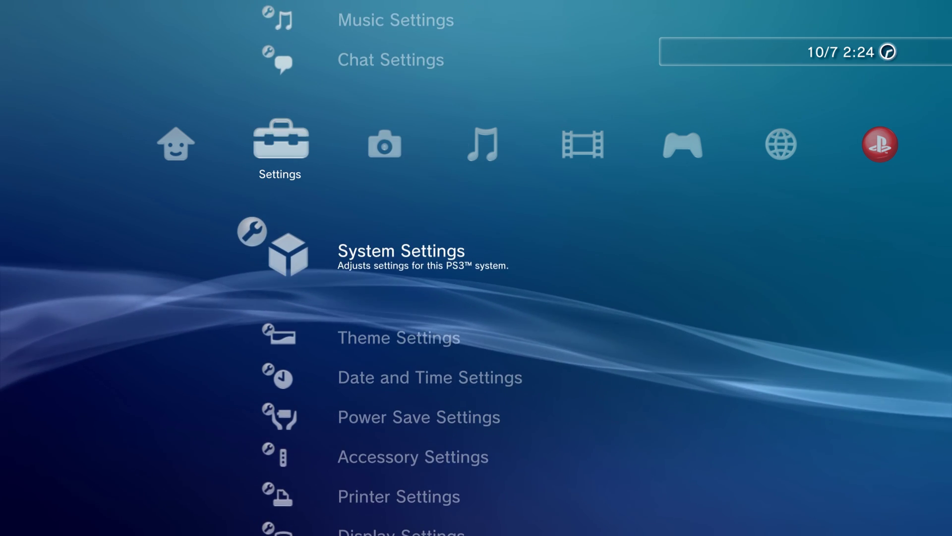
pyautogui.press('Return')
pyautogui.press('Up')
pyautogui.press('Up')
pyautogui.press('Return')
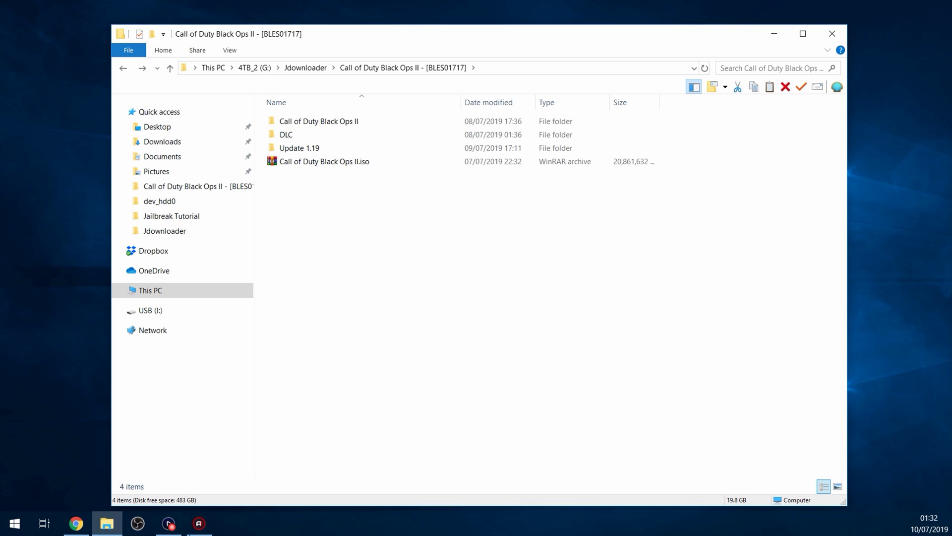
# Show the FileZilla 3.43.0 download page in Chrome, then minimize Chrome.
pyautogui.click(14, 523)
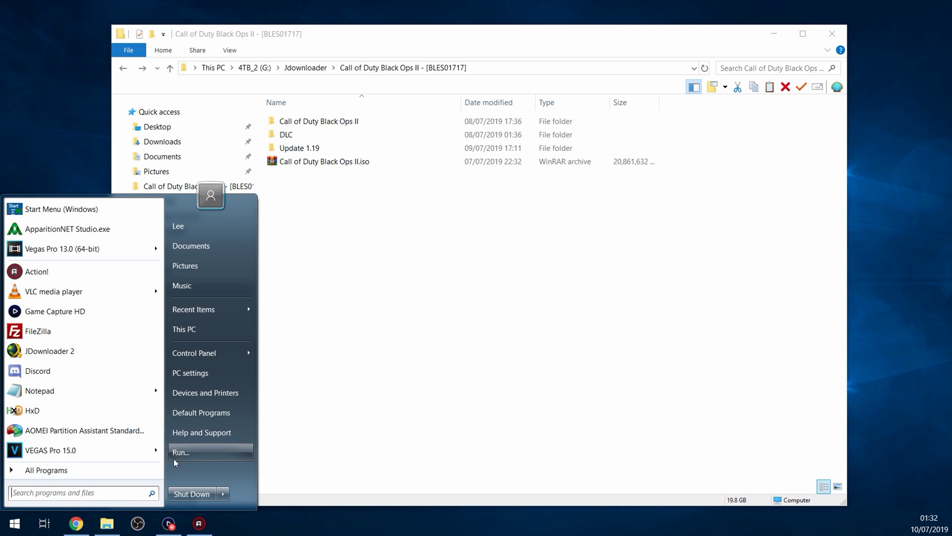
pyautogui.click(76, 523)
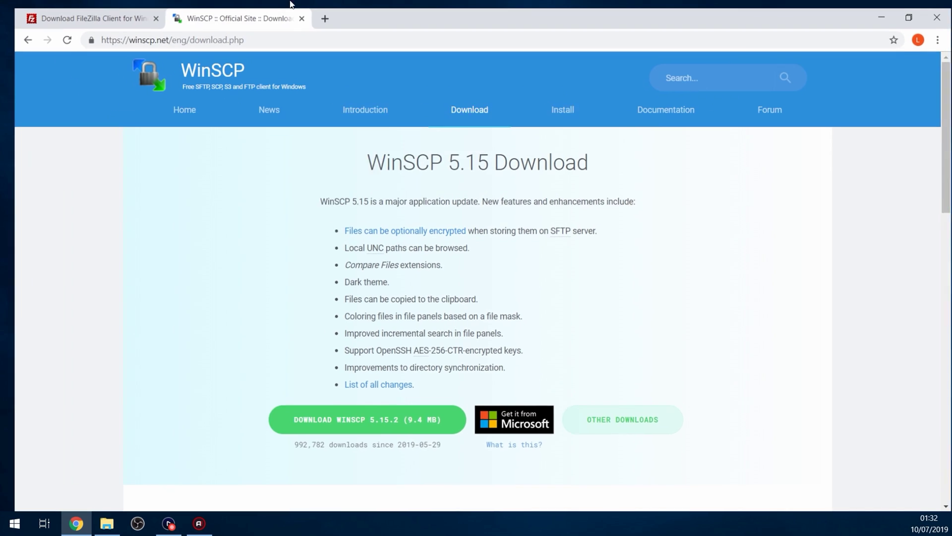
pyautogui.click(75, 10)
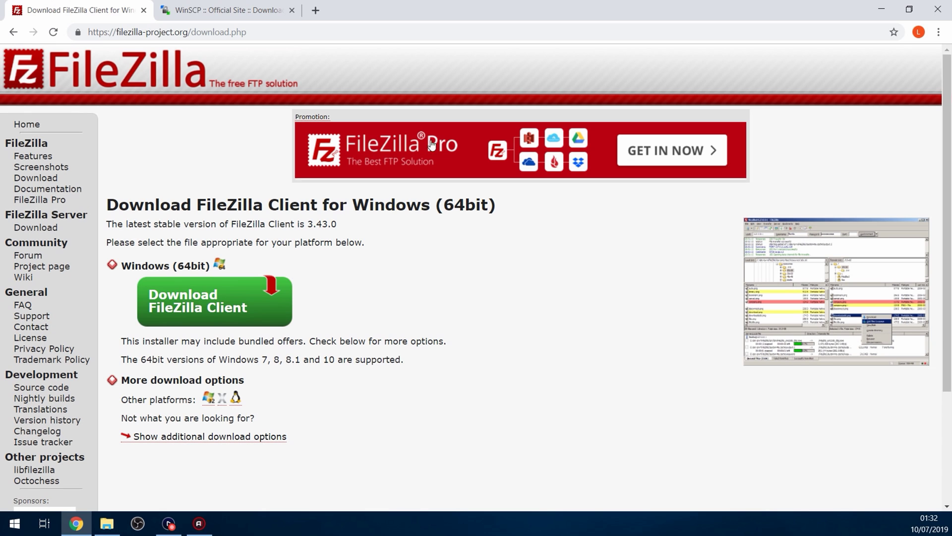
pyautogui.click(882, 9)
pyautogui.click(14, 523)
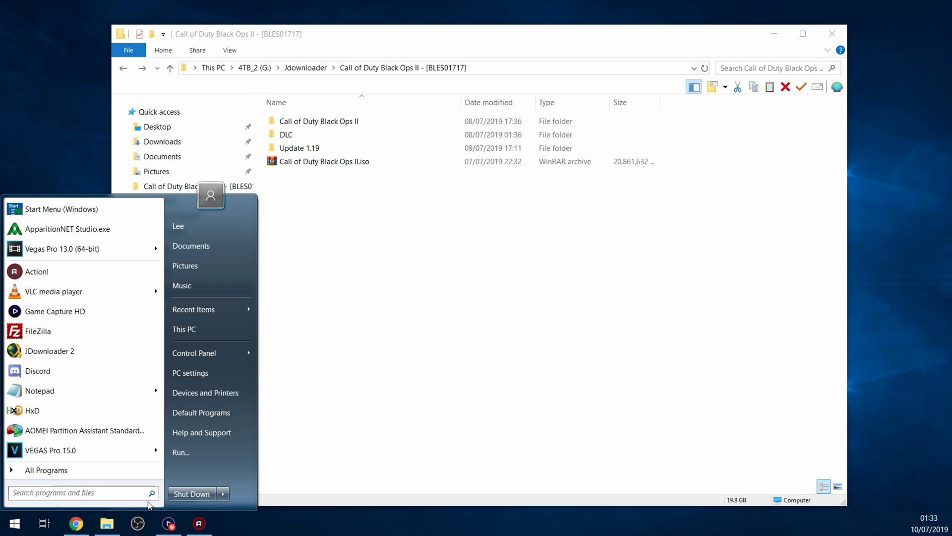
# Launch FileZilla, Quickconnect to 192.168.137.225 on port 21, and open dev_hdd0.
pyautogui.write('file')
pyautogui.press('Return')
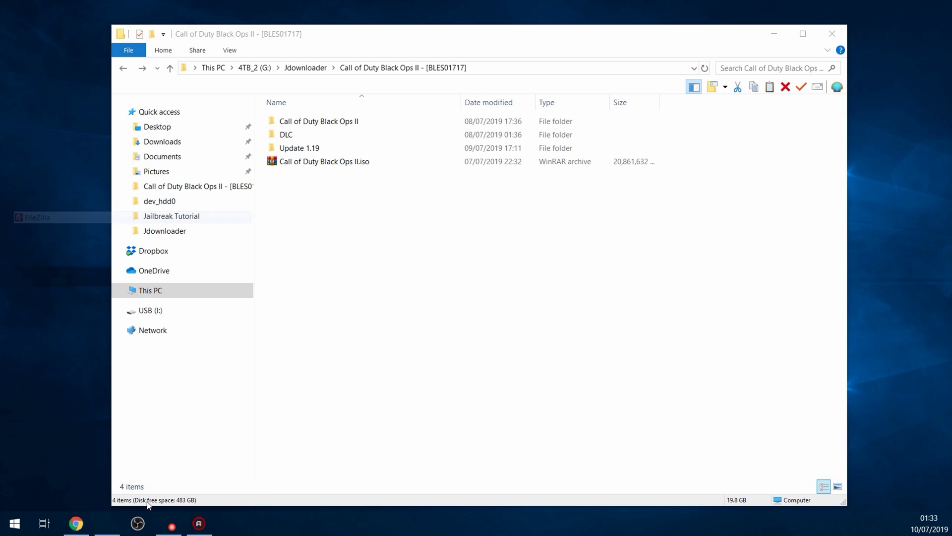
pyautogui.click(411, 181)
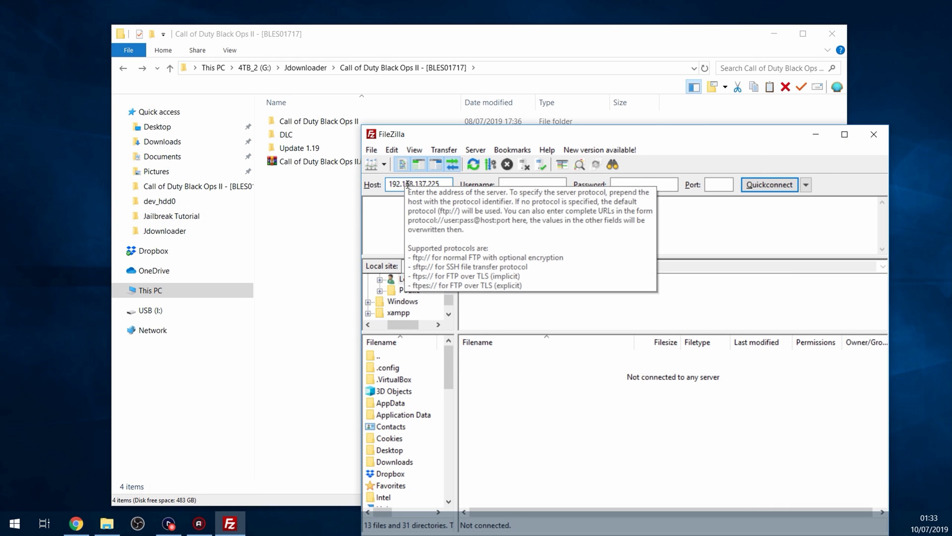
pyautogui.moveTo(530, 137); pyautogui.dragTo(450, 77)
pyautogui.click(639, 125)
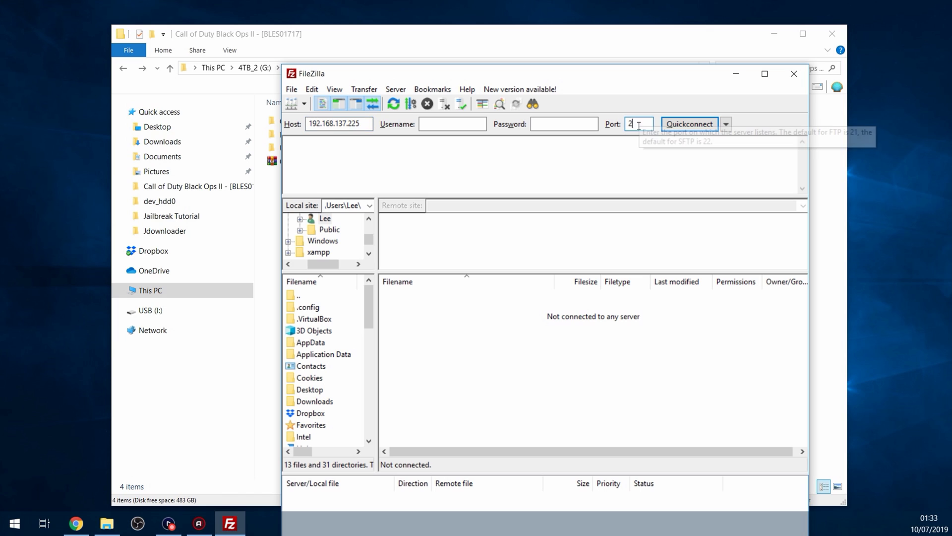
pyautogui.write('21')
pyautogui.click(691, 126)
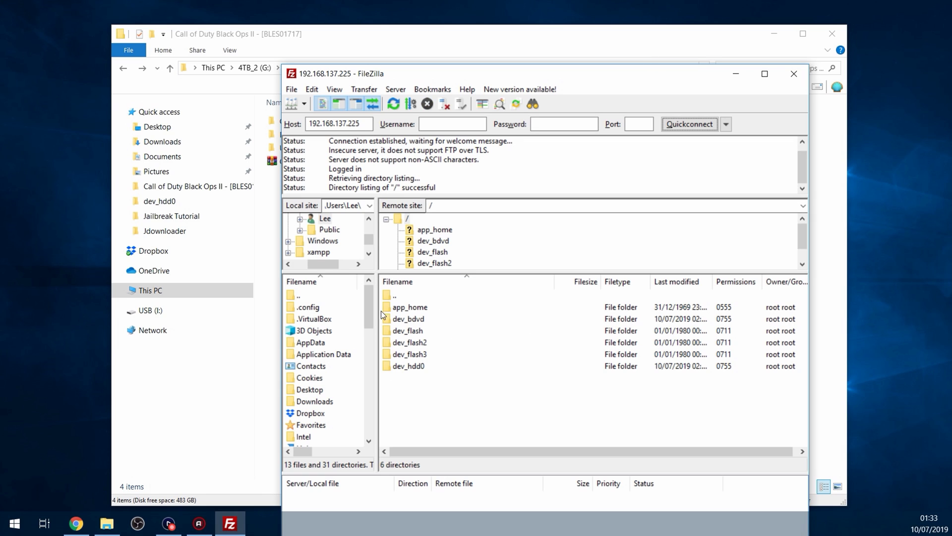
pyautogui.click(407, 367)
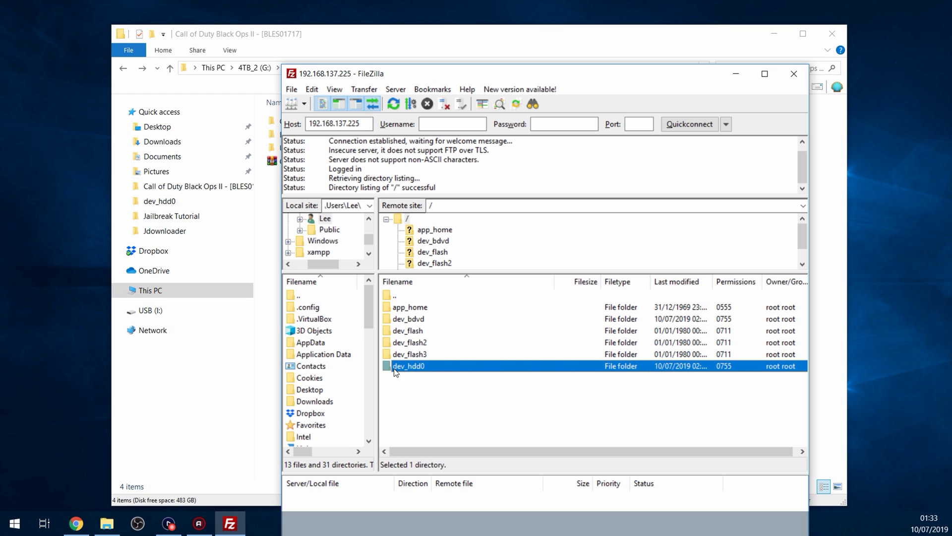
pyautogui.doubleClick(423, 368)
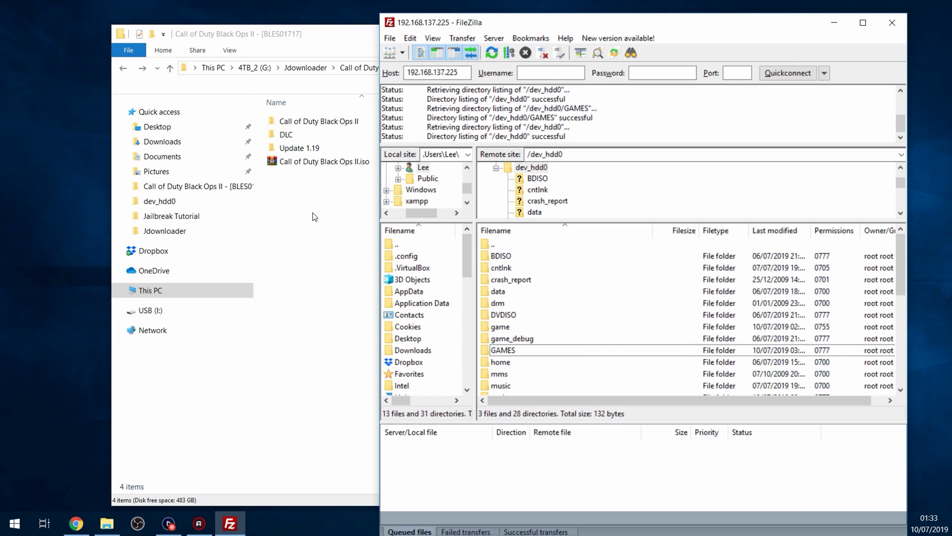
# Upload Call of Duty Black Ops II.iso to /dev_hdd0/PS3ISO and verify its 21,361,721,344-byte size.
pyautogui.click(336, 166)
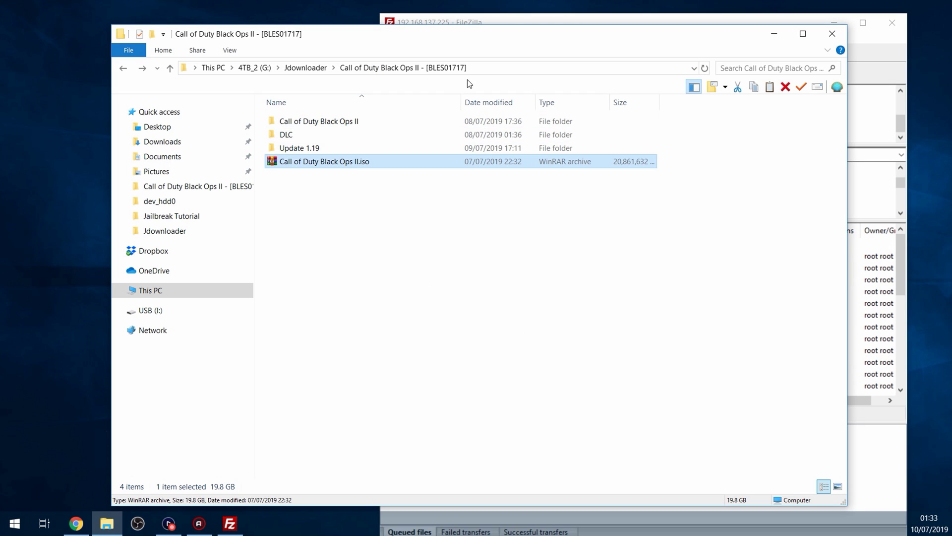
pyautogui.moveTo(514, 31); pyautogui.dragTo(318, 38)
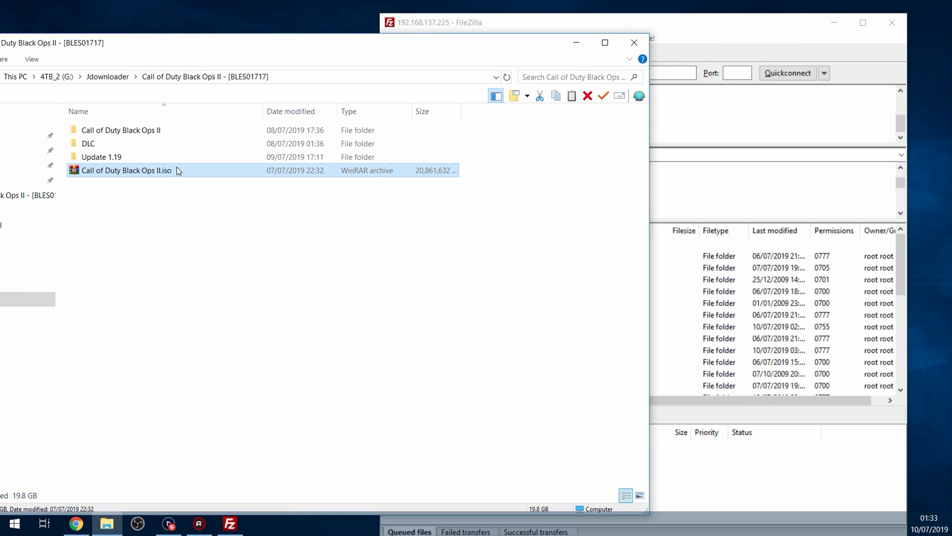
pyautogui.click(649, 28)
pyautogui.scroll(-5, 583, 304)
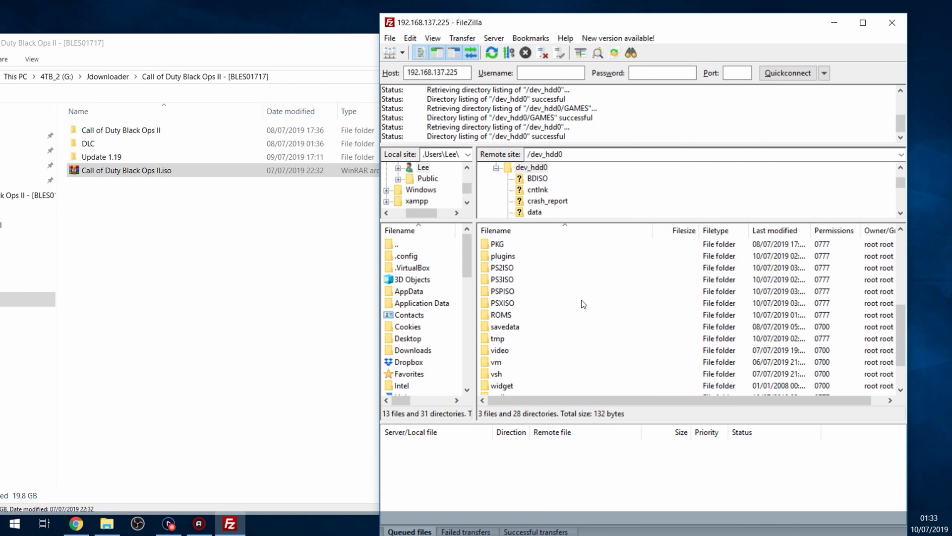
pyautogui.click(511, 281)
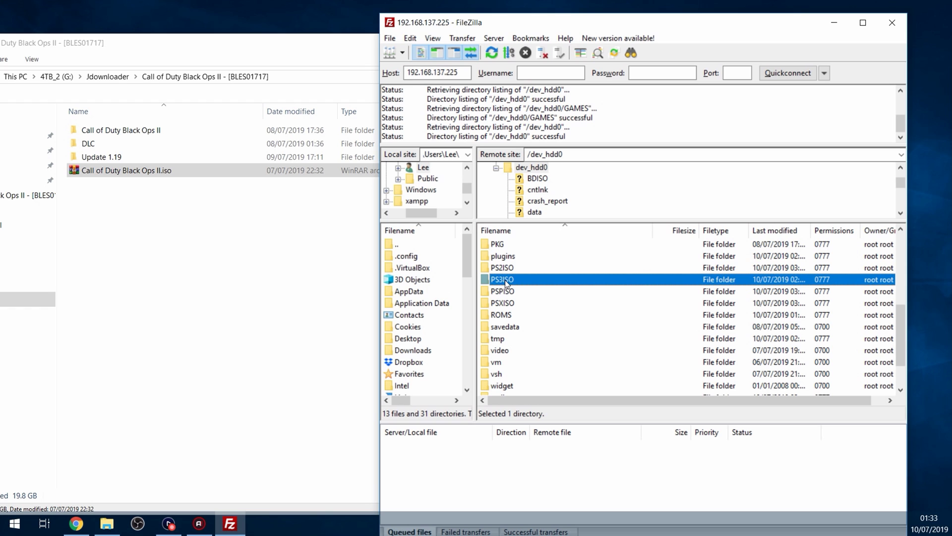
pyautogui.moveTo(106, 171); pyautogui.dragTo(517, 277)
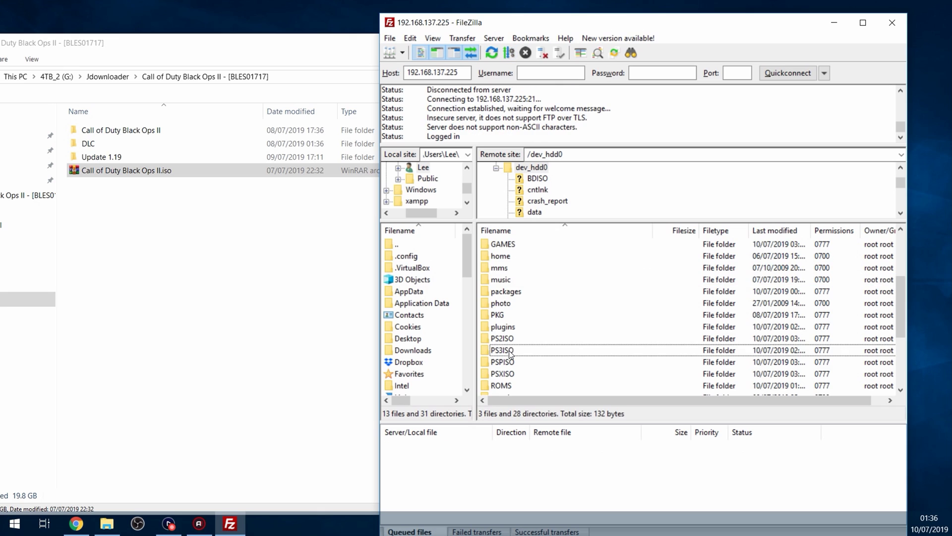
pyautogui.doubleClick(509, 352)
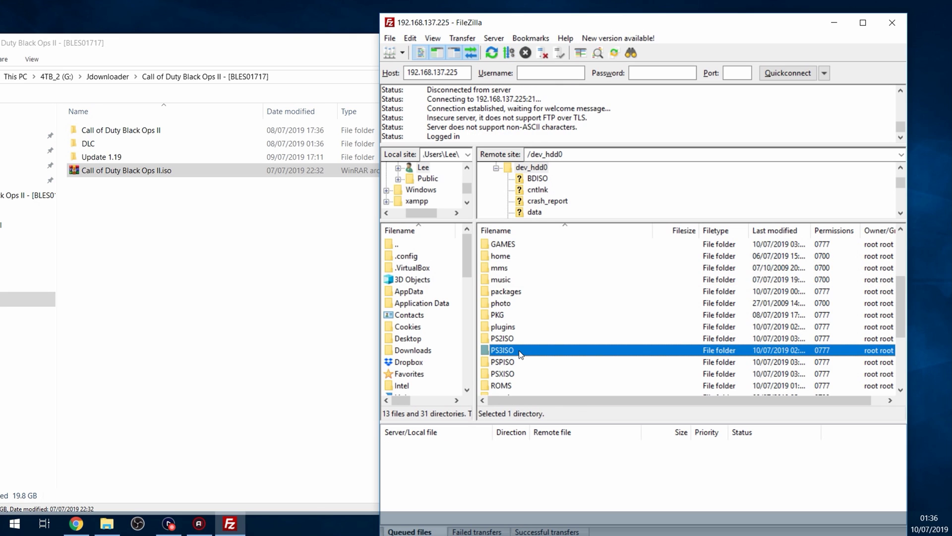
pyautogui.click(588, 259)
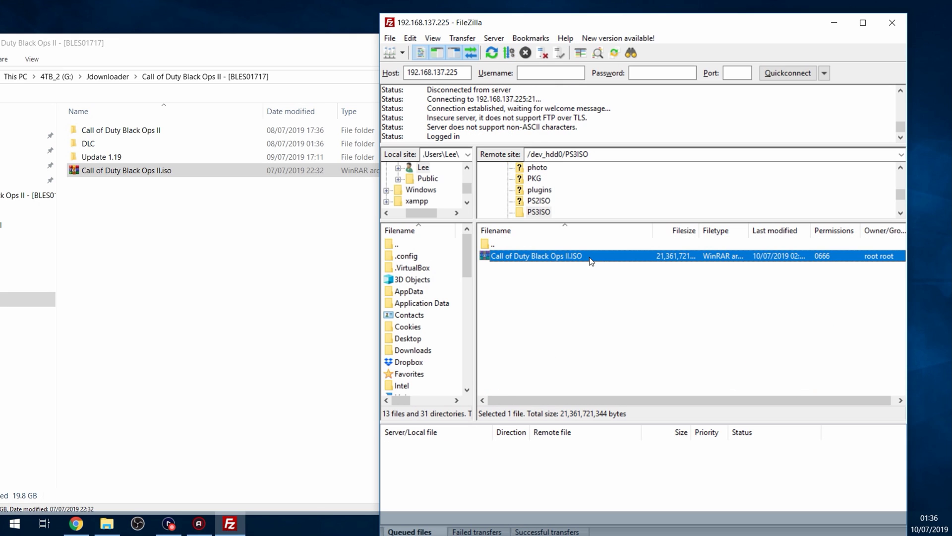
# Upload the Call of Duty Black Ops II folder into /dev_hdd0/GAMES and confirm it arrived.
pyautogui.doubleClick(530, 245)
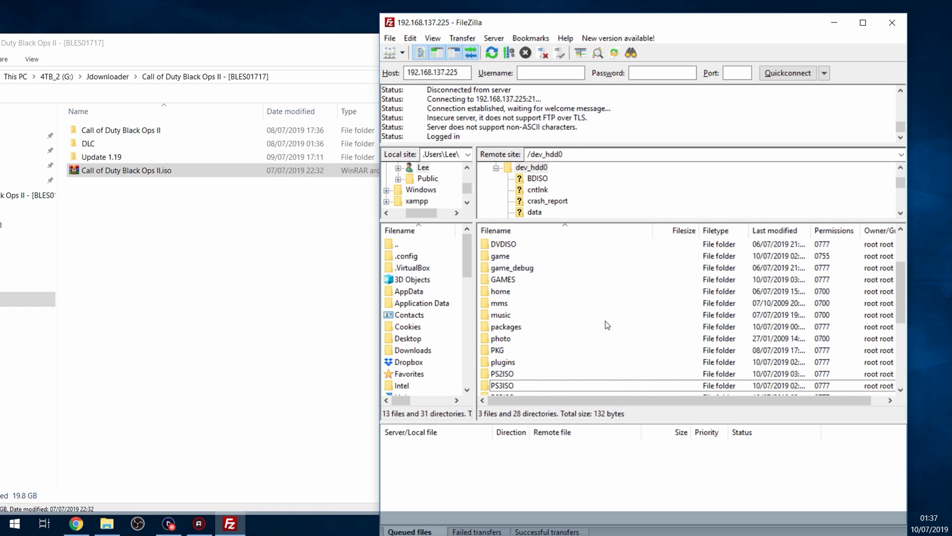
pyautogui.click(157, 129)
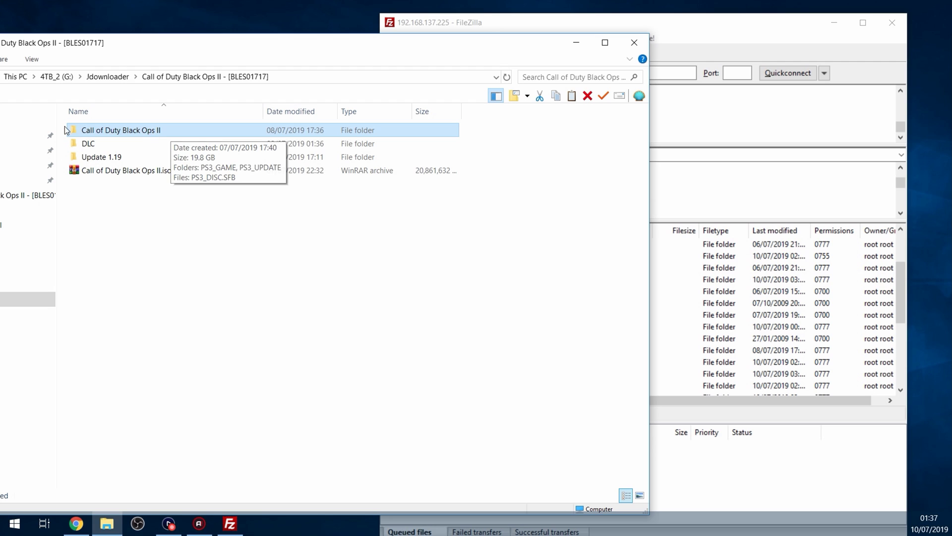
pyautogui.click(702, 36)
pyautogui.scroll(2, 559, 304)
pyautogui.scroll(-1, 560, 305)
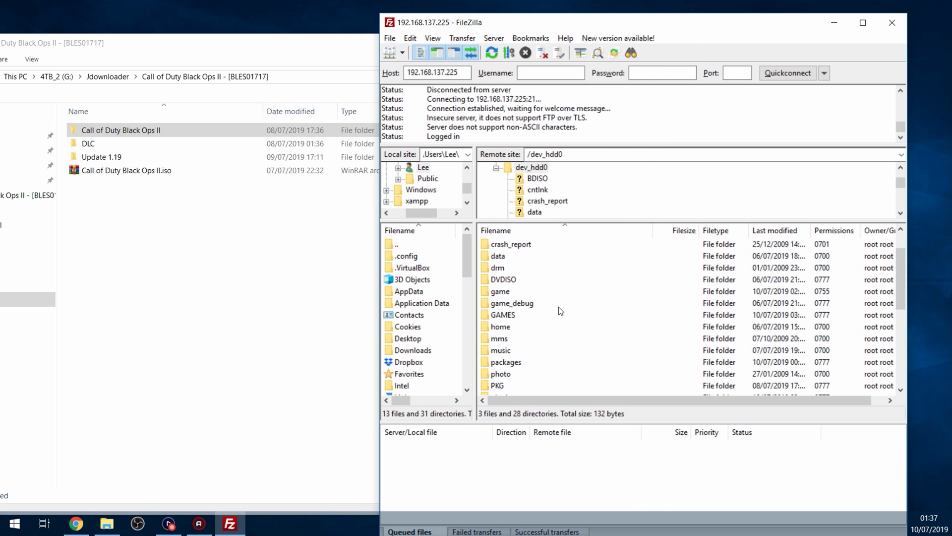
pyautogui.click(503, 315)
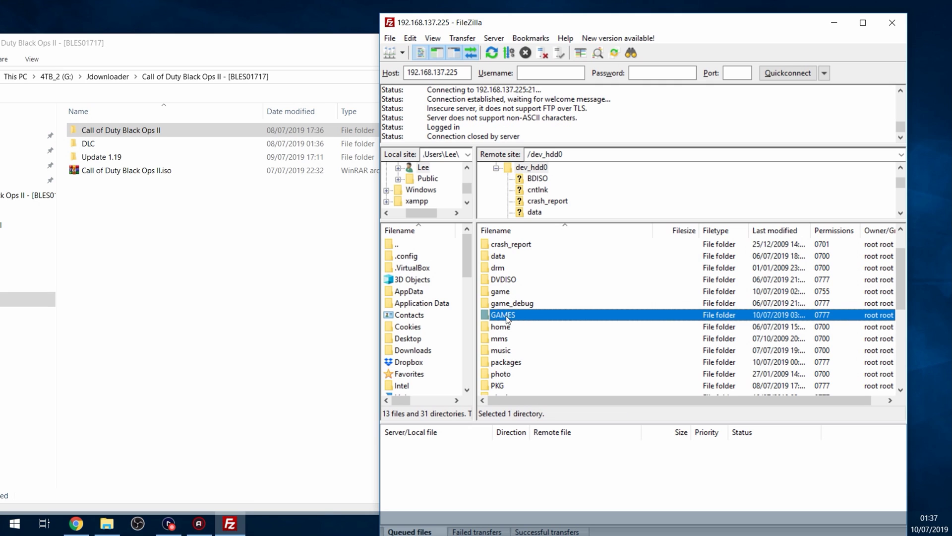
pyautogui.scroll(-1, 511, 321)
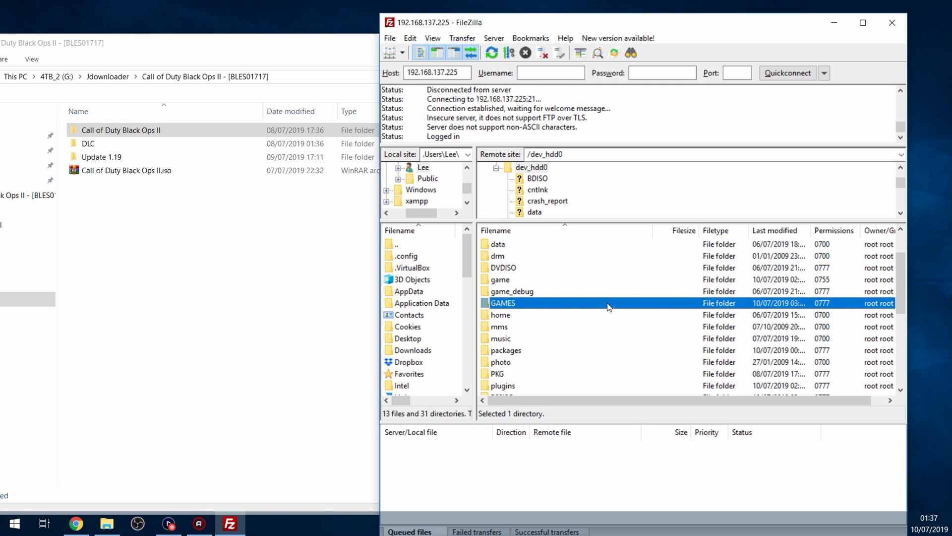
pyautogui.moveTo(157, 129); pyautogui.dragTo(516, 306)
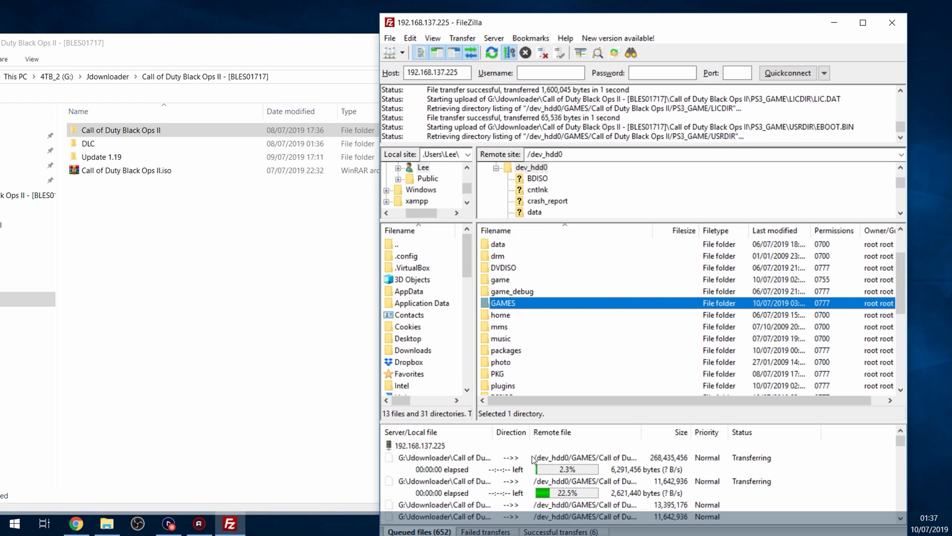
pyautogui.doubleClick(515, 352)
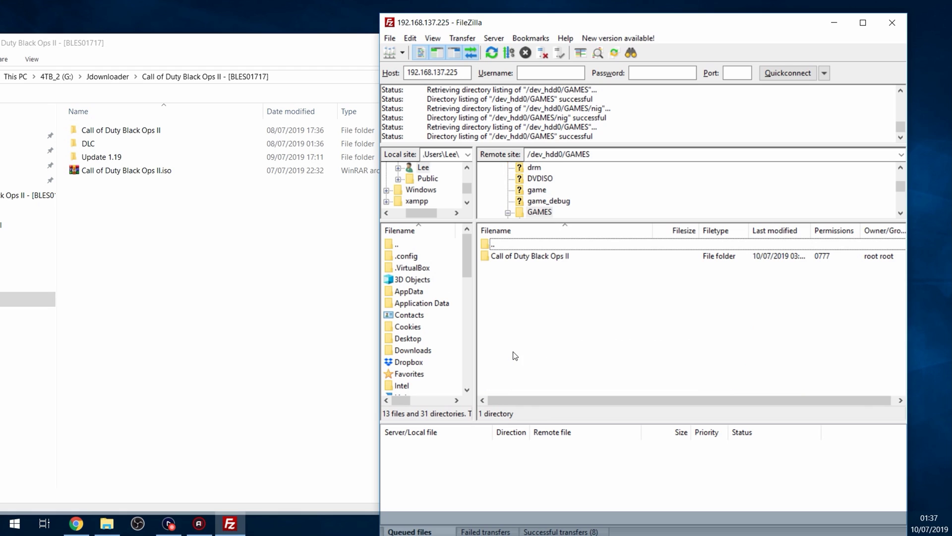
pyautogui.doubleClick(532, 248)
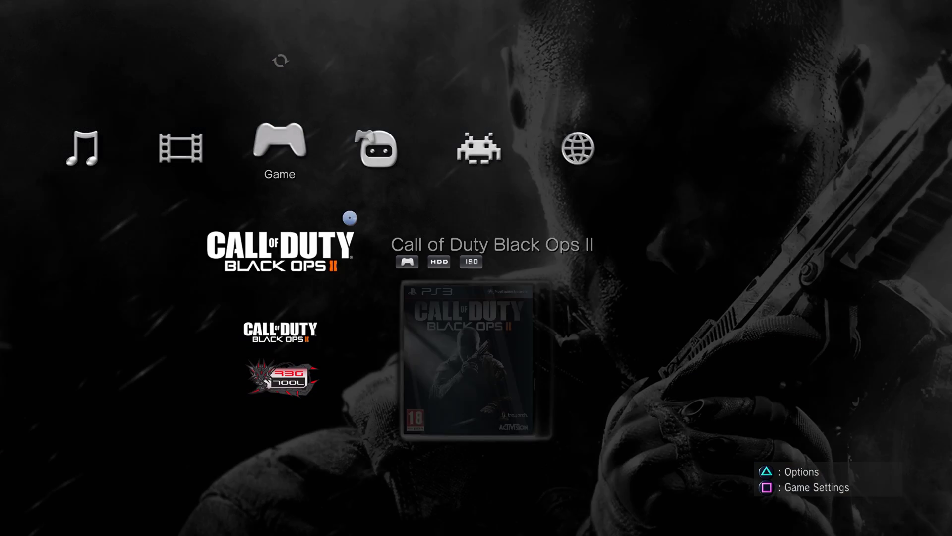
# Compare the installed HDD and ISO Black Ops II entries in multiMAN, picking out the ISO.
pyautogui.press('Down')
pyautogui.press('Up')
pyautogui.press('Down')
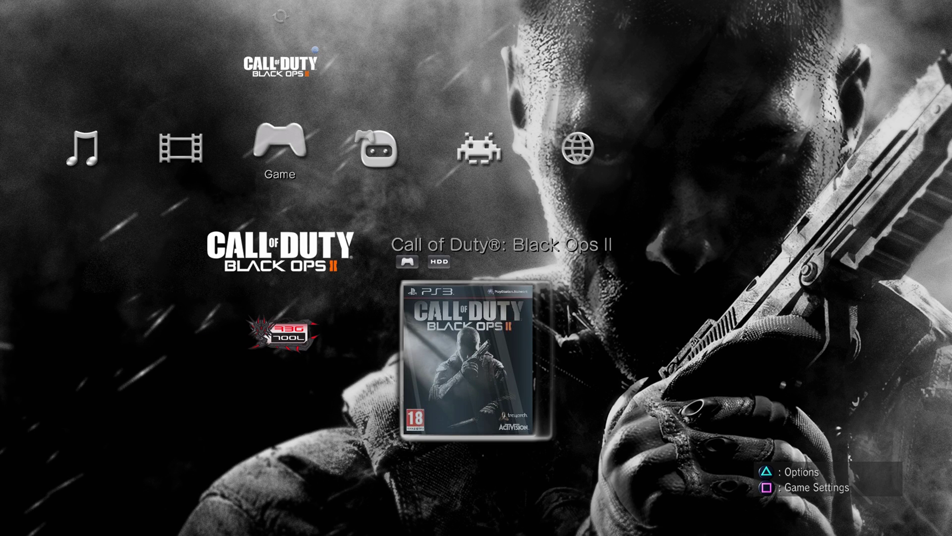
pyautogui.press('Up')
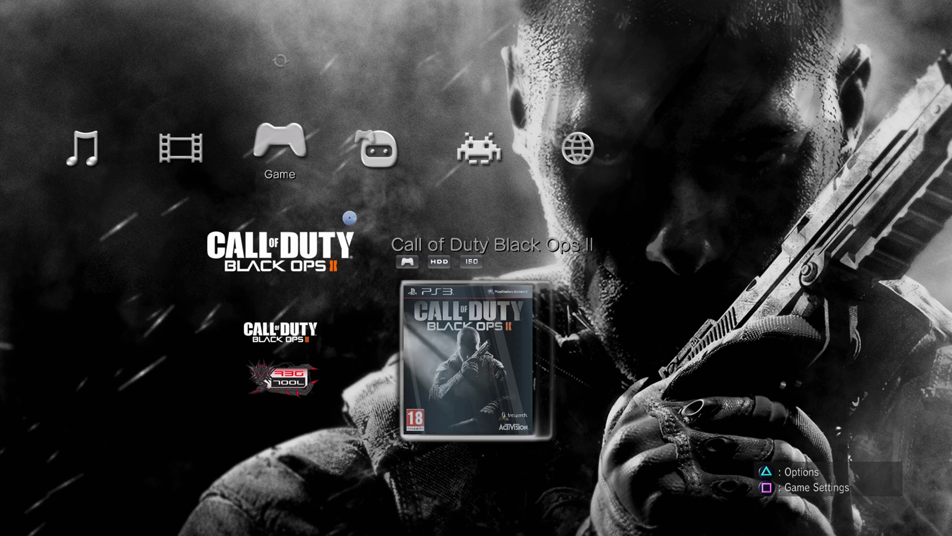
pyautogui.press('Down')
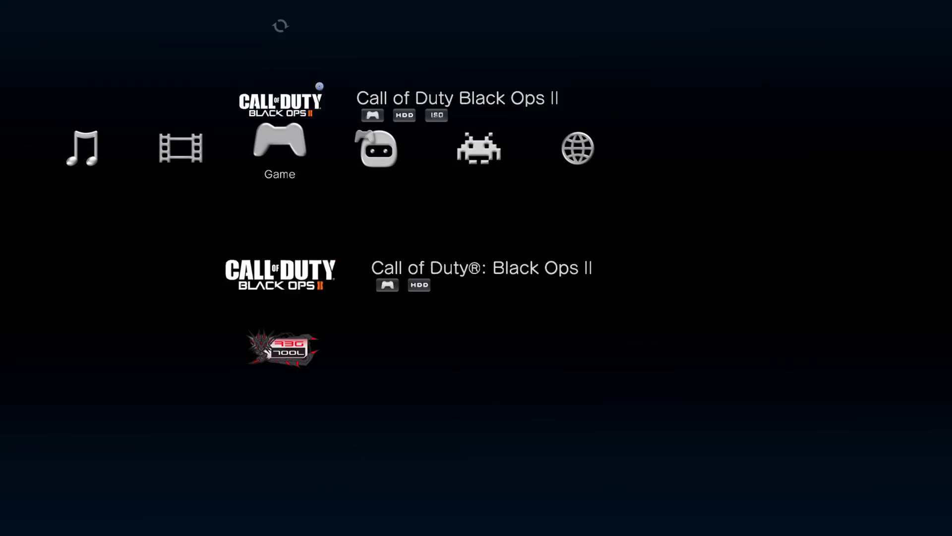
pyautogui.press('Up')
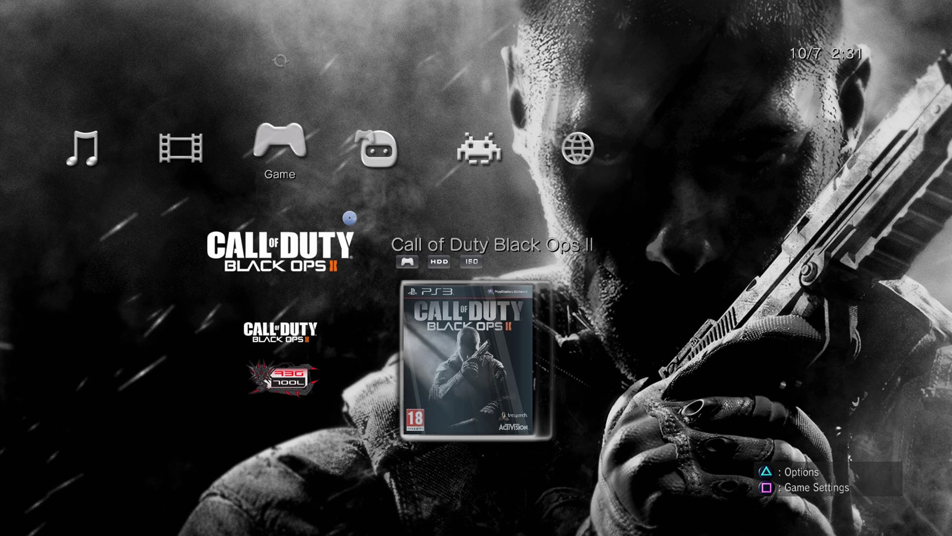
pyautogui.press('v')
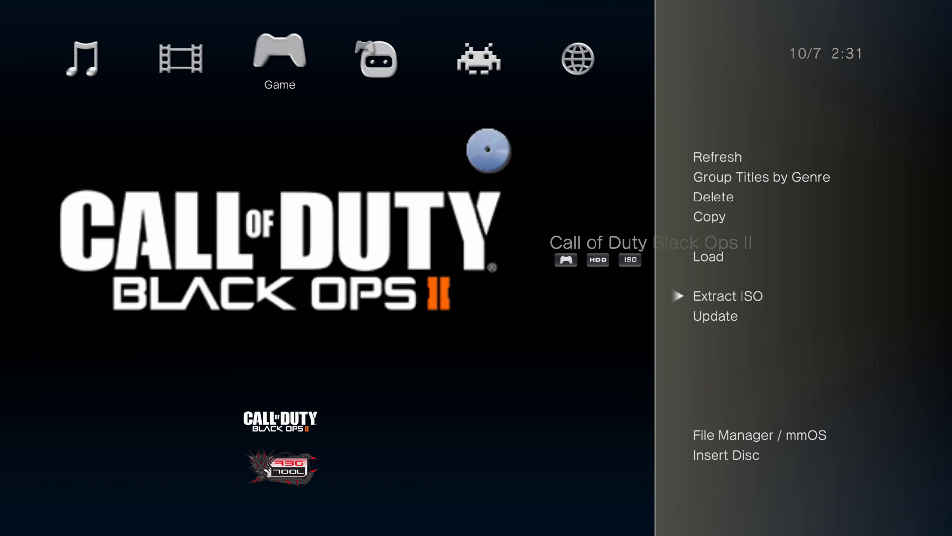
pyautogui.press('Return')
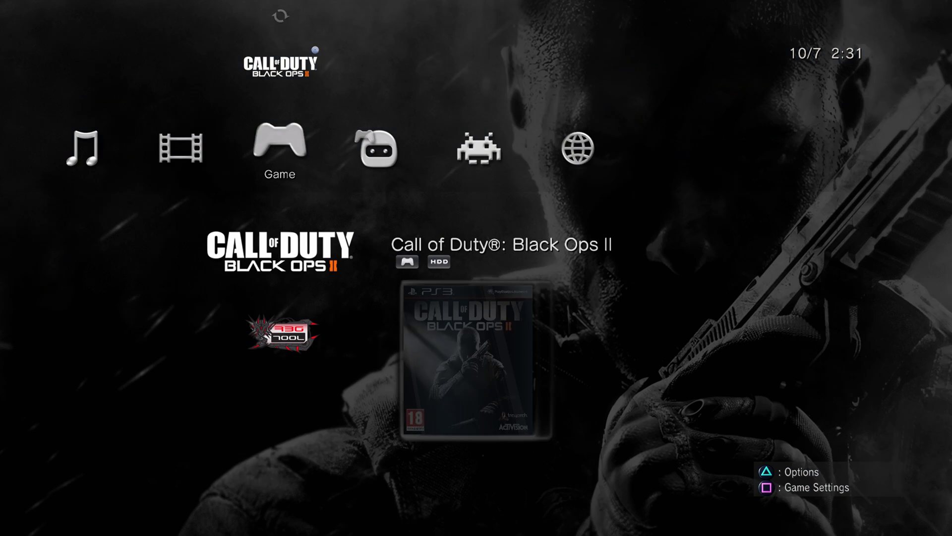
pyautogui.press('Menu')
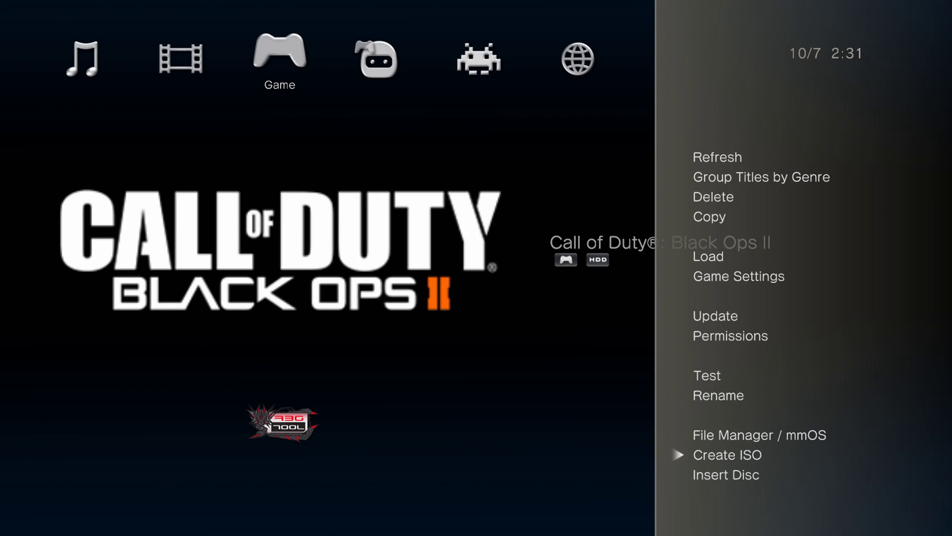
pyautogui.press('Return')
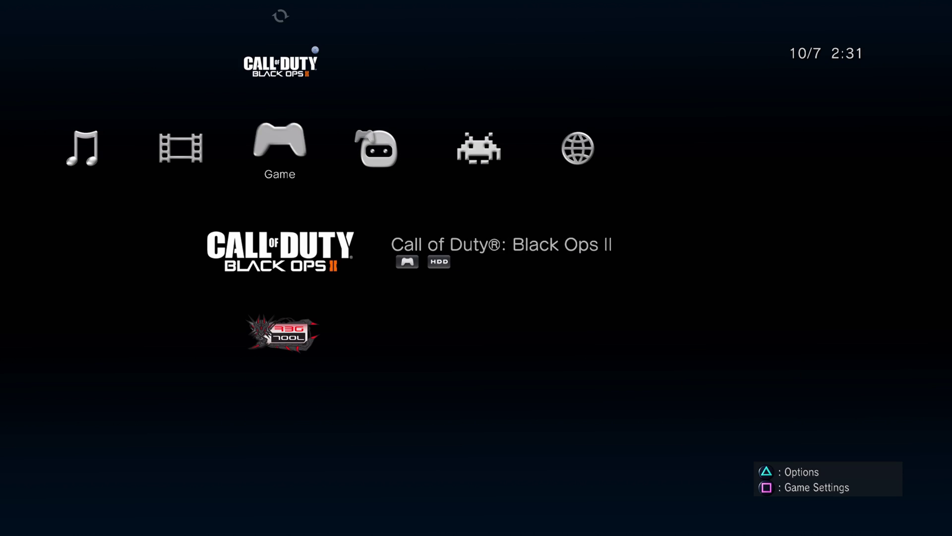
pyautogui.press('Up')
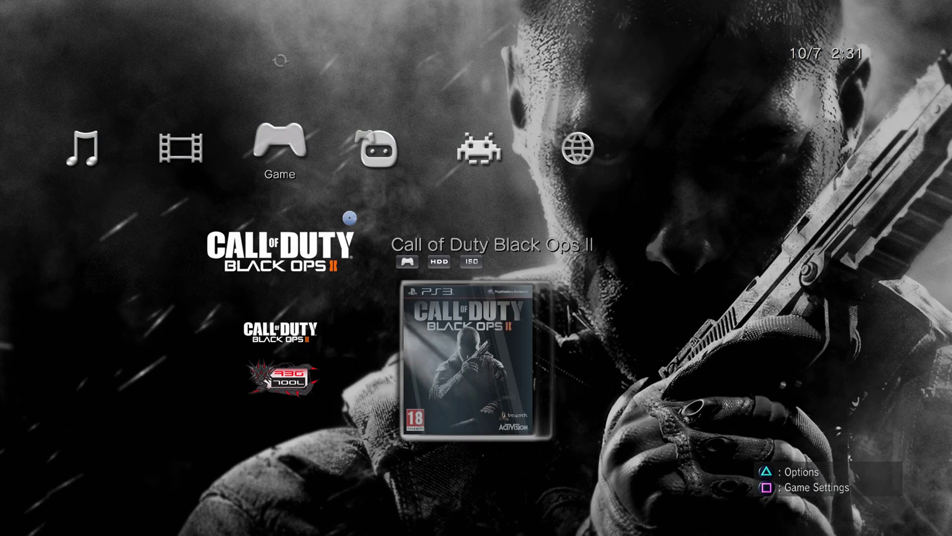
pyautogui.press('Down')
pyautogui.press('Up')
pyautogui.press('Up')
pyautogui.press('Down')
pyautogui.press('Down')
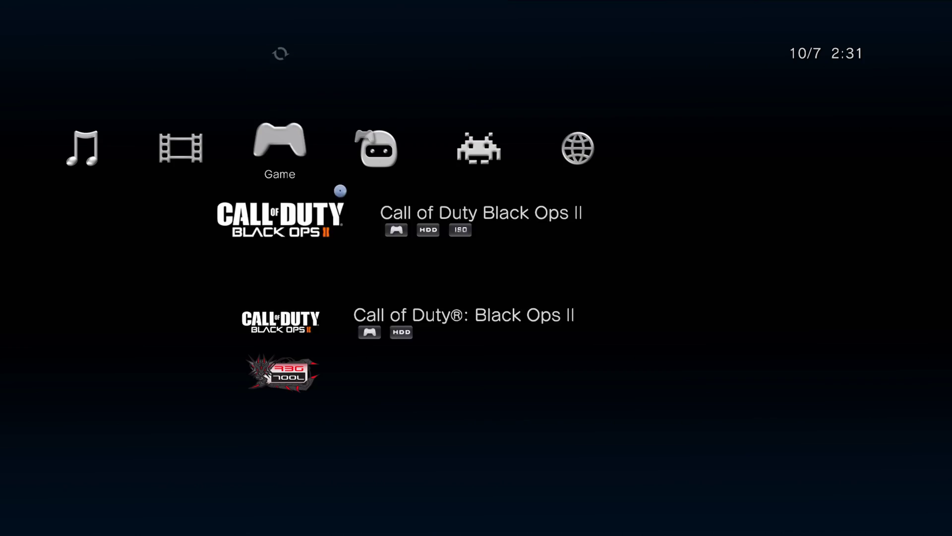
pyautogui.press('Up')
pyautogui.press('Down')
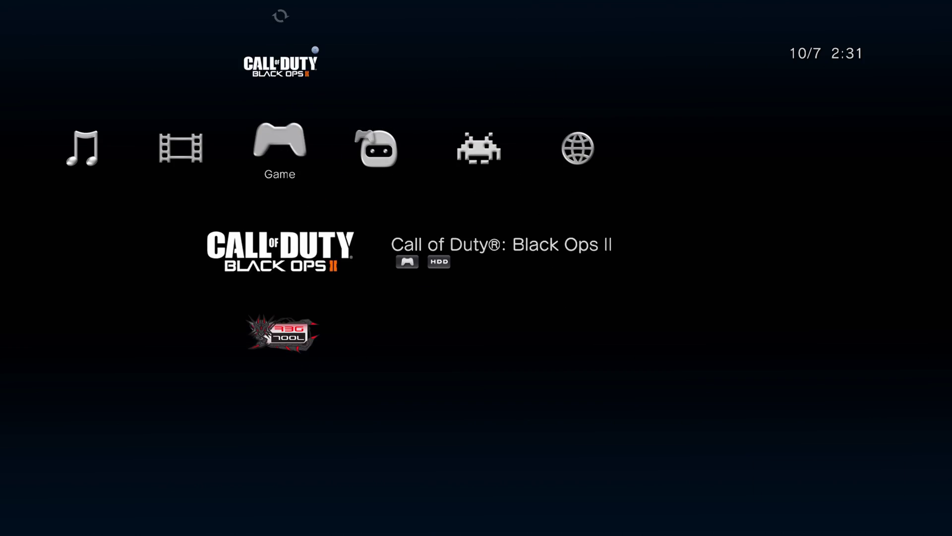
pyautogui.press('Up')
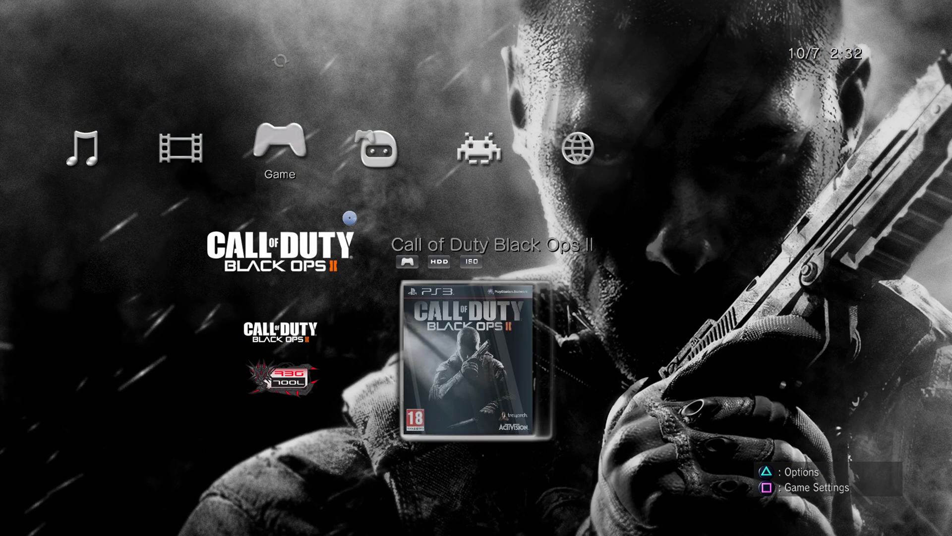
# Move through the XMB Game column, past Package Manager, to Call of Duty®: Black Ops II.
pyautogui.press('Down')
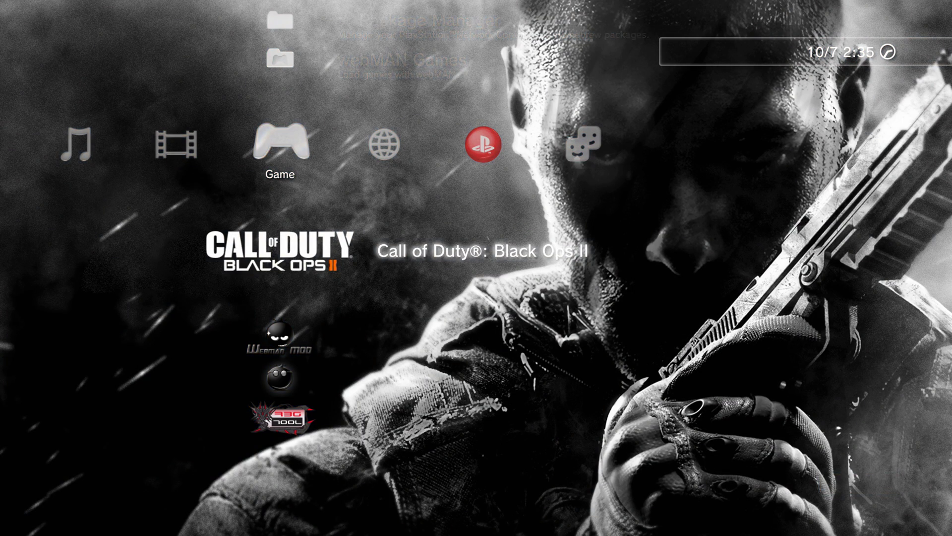
pyautogui.press('Up')
pyautogui.press('Up')
pyautogui.press('Up')
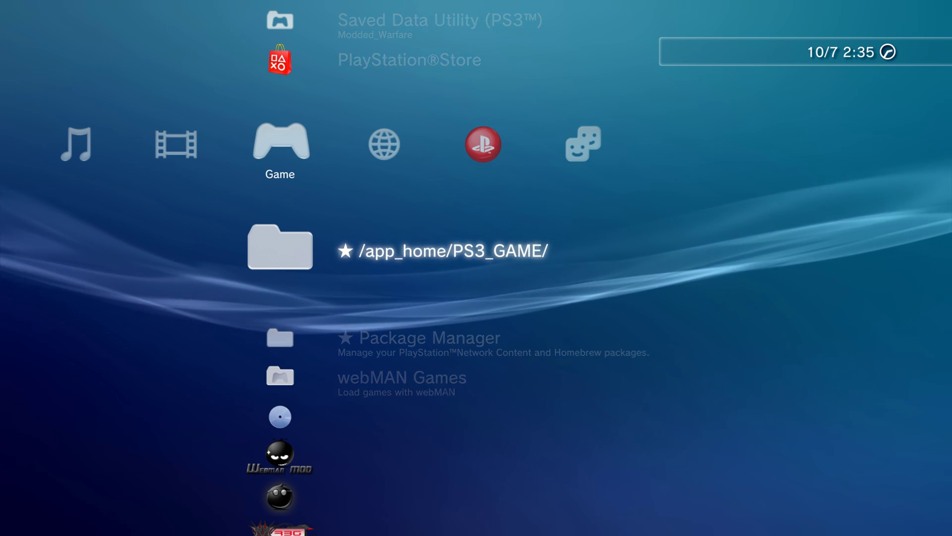
pyautogui.press('Down')
pyautogui.press('Down')
pyautogui.press('Down')
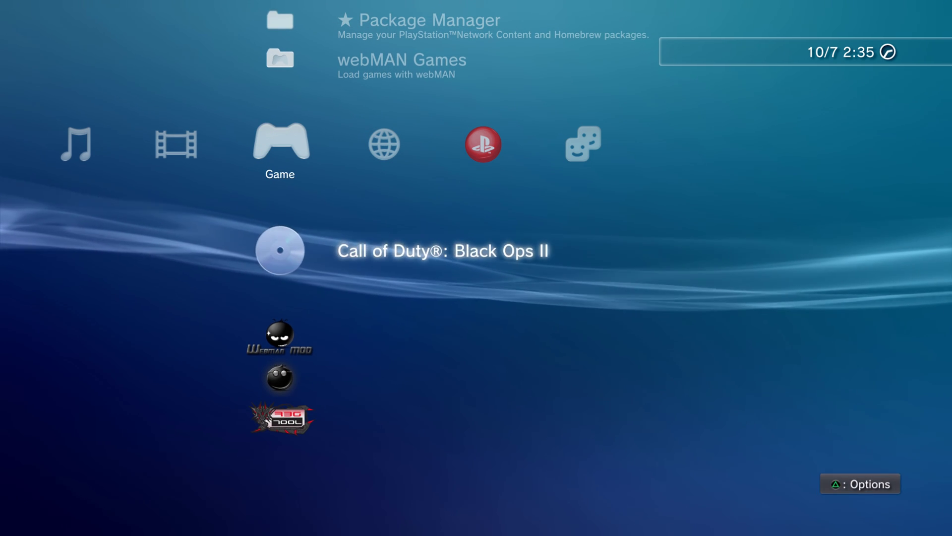
# Open webMAN's game list and mount the Black Ops II copy from /dev_hdd0/GAMES.
pyautogui.press('Down')
pyautogui.press('Down')
pyautogui.press('Up')
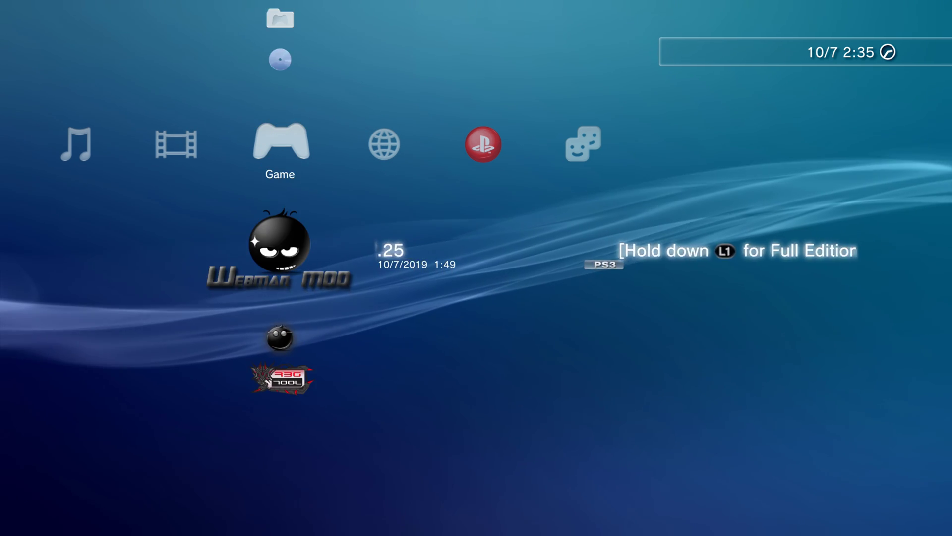
pyautogui.press('Up')
pyautogui.press('Up')
pyautogui.press('Return')
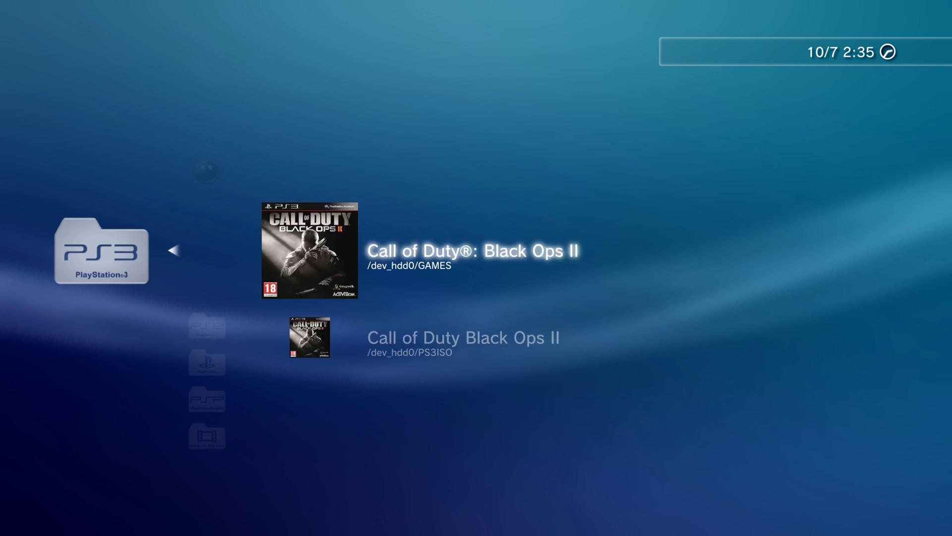
pyautogui.press('Down')
pyautogui.press('Up')
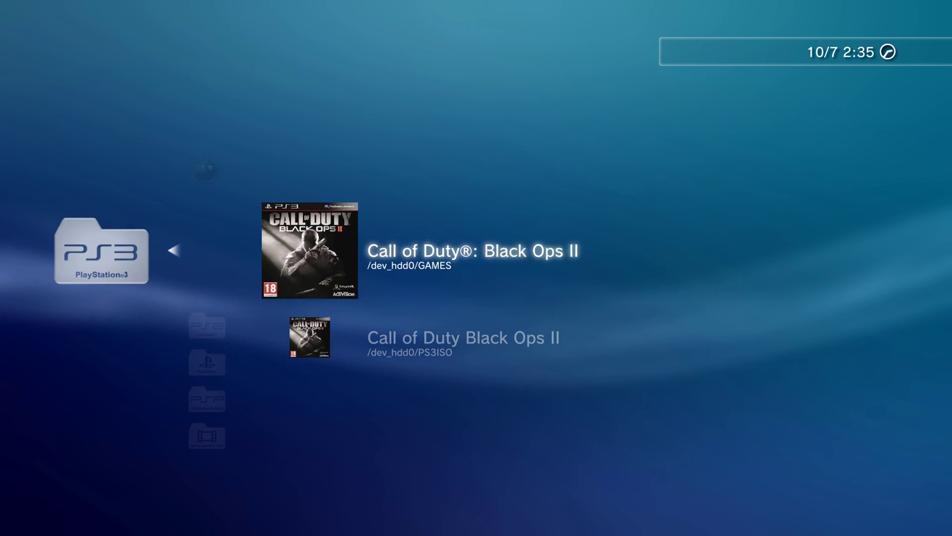
pyautogui.press('Return')
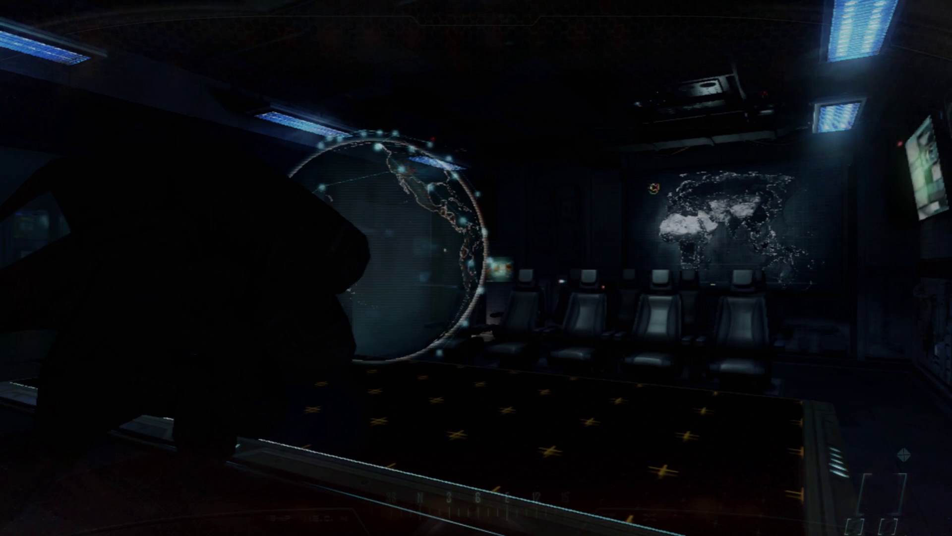
# Bring up Black Ops II's main menu, toggle between Multiplayer and Zombies, then open the PS3 system menu.
pyautogui.press('Up')
pyautogui.press('Up')
pyautogui.press('Down')
pyautogui.press('Down')
pyautogui.press('Up')
pyautogui.press('Up')
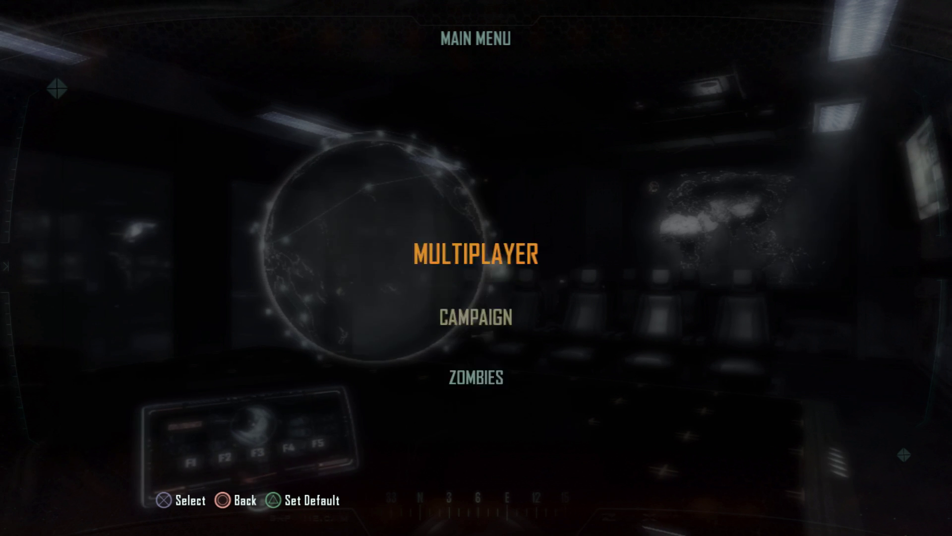
pyautogui.press('Up')
pyautogui.press('Down')
pyautogui.press('Up')
pyautogui.press('Down')
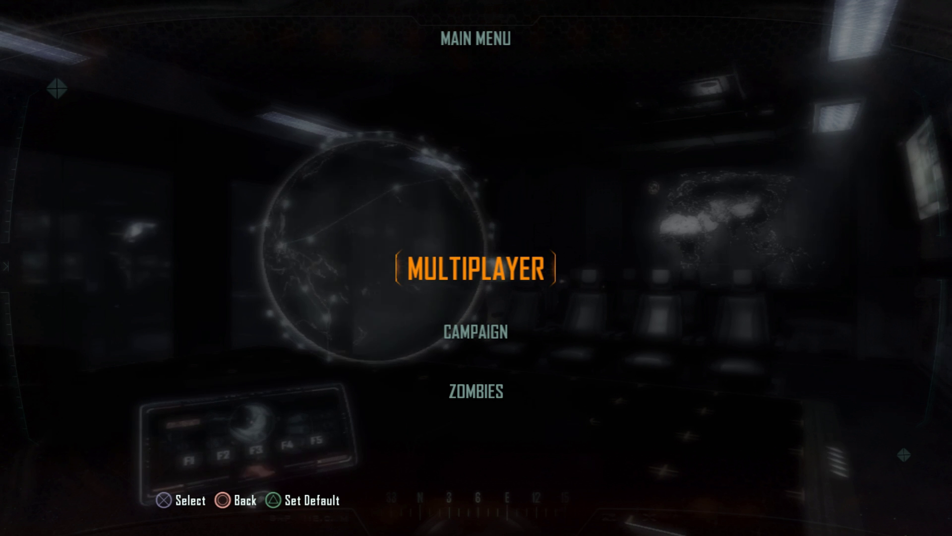
pyautogui.press('Escape')
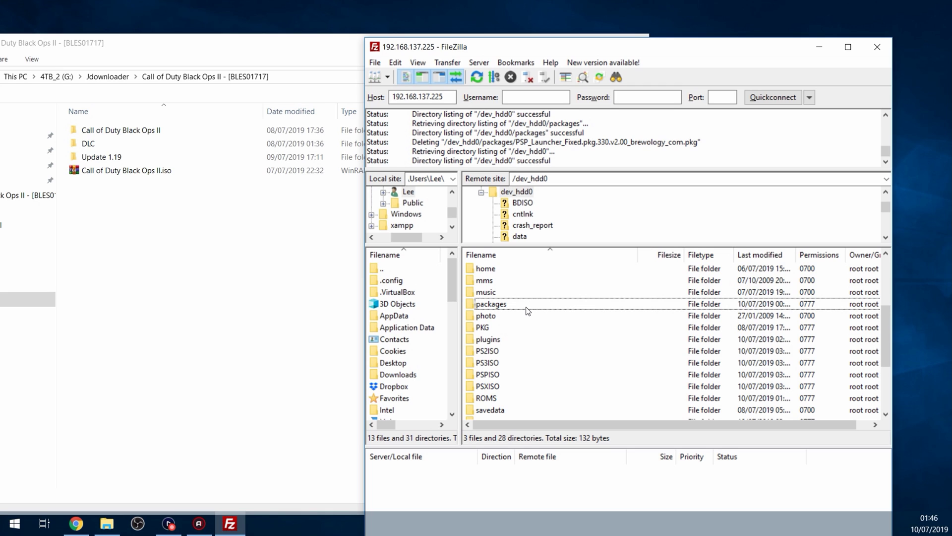
# Open /dev_hdd0/packages on the PS3 and upload the Update 1.19 PKG into it.
pyautogui.click(514, 304)
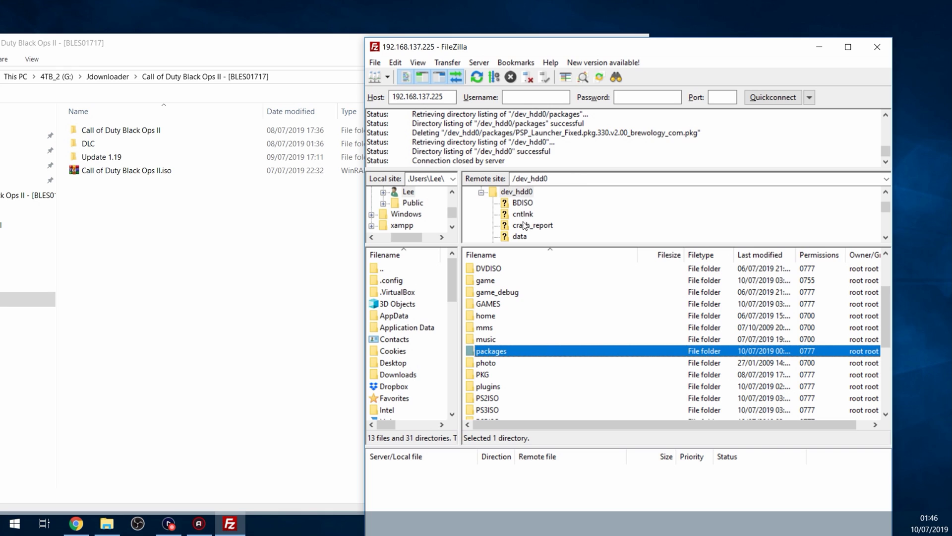
pyautogui.click(510, 304)
pyautogui.click(499, 352)
pyautogui.scroll(-1, 517, 356)
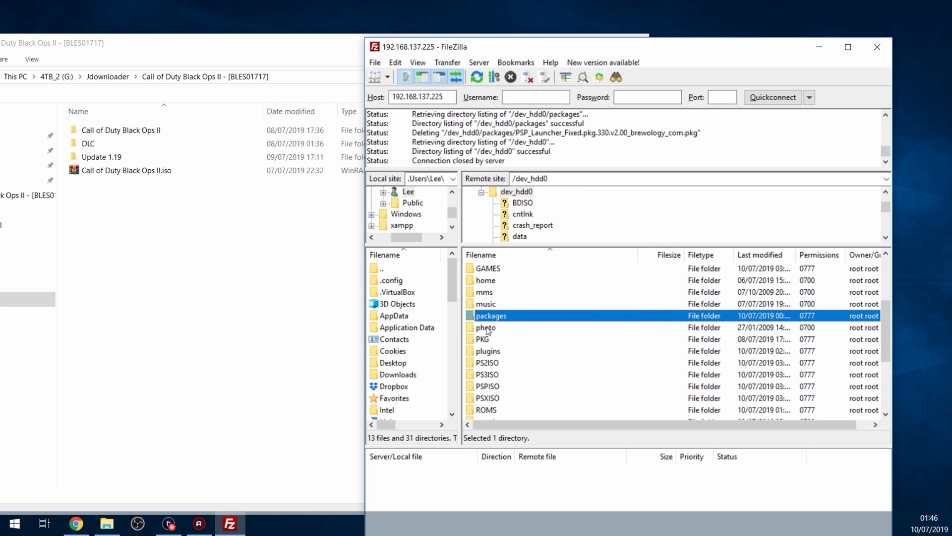
pyautogui.doubleClick(492, 317)
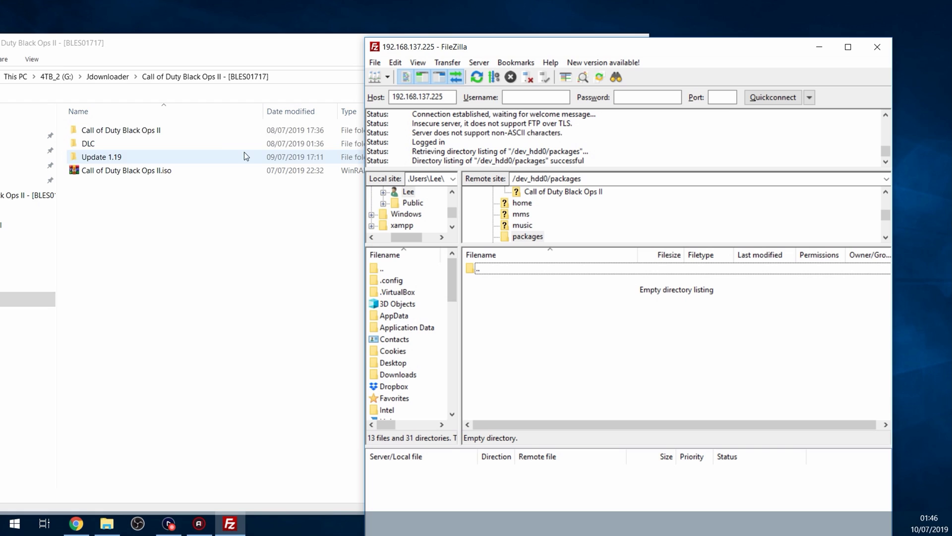
pyautogui.doubleClick(99, 158)
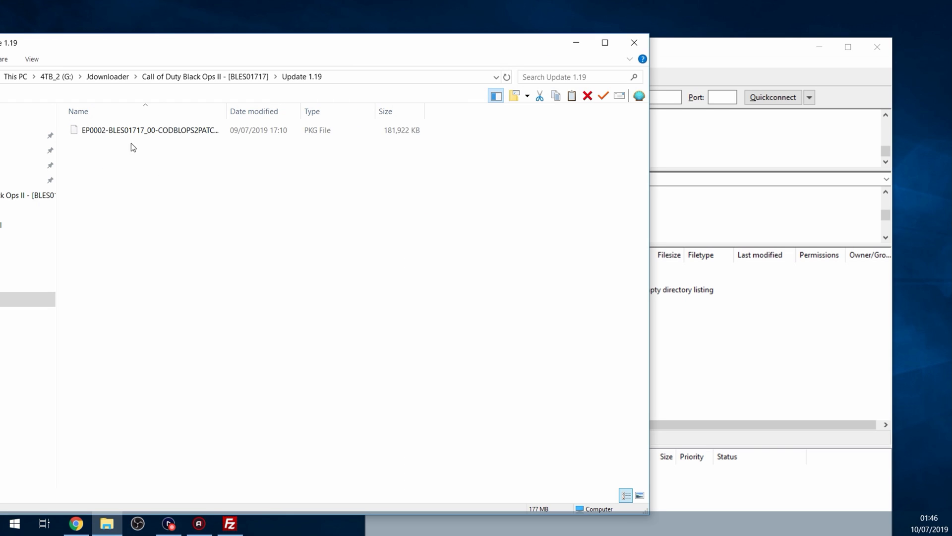
pyautogui.click(188, 130)
pyautogui.moveTo(227, 111); pyautogui.dragTo(316, 111)
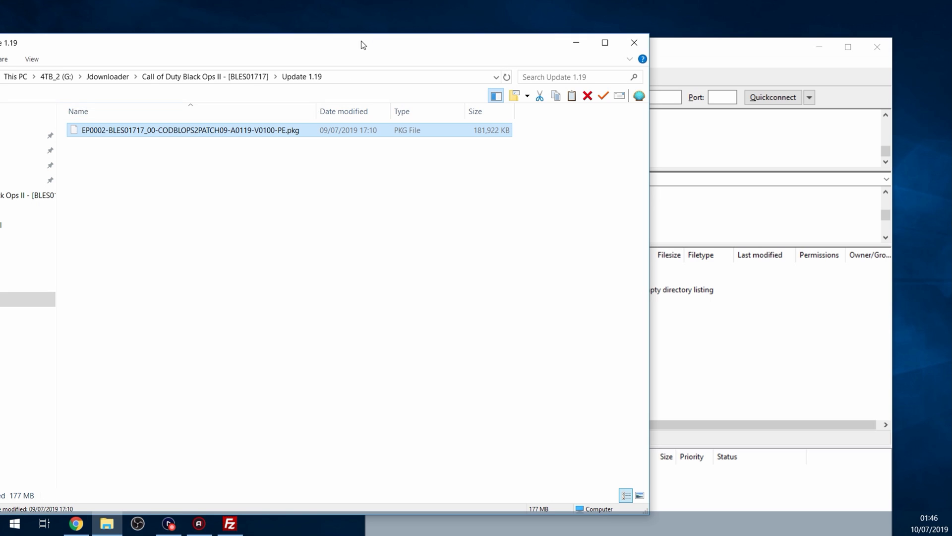
pyautogui.moveTo(361, 41); pyautogui.dragTo(347, 41)
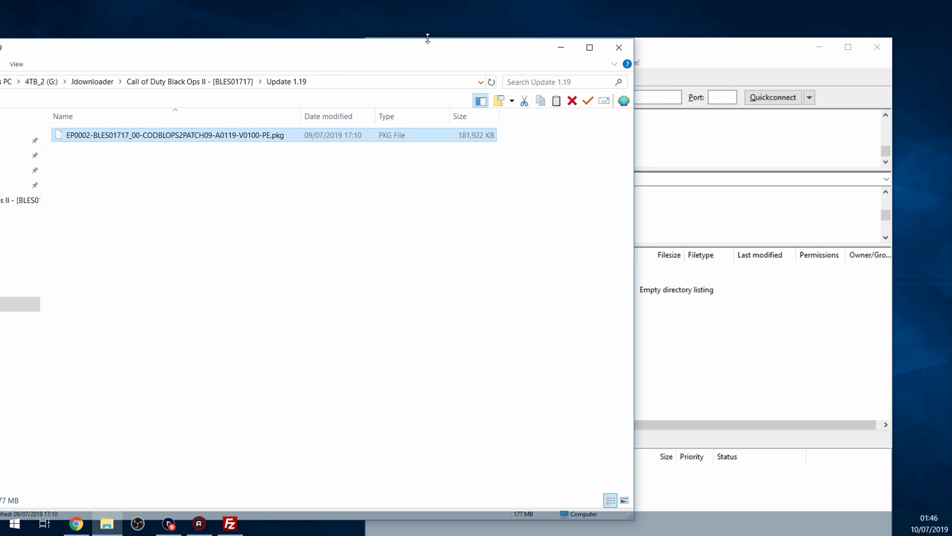
pyautogui.moveTo(427, 38); pyautogui.dragTo(415, 76)
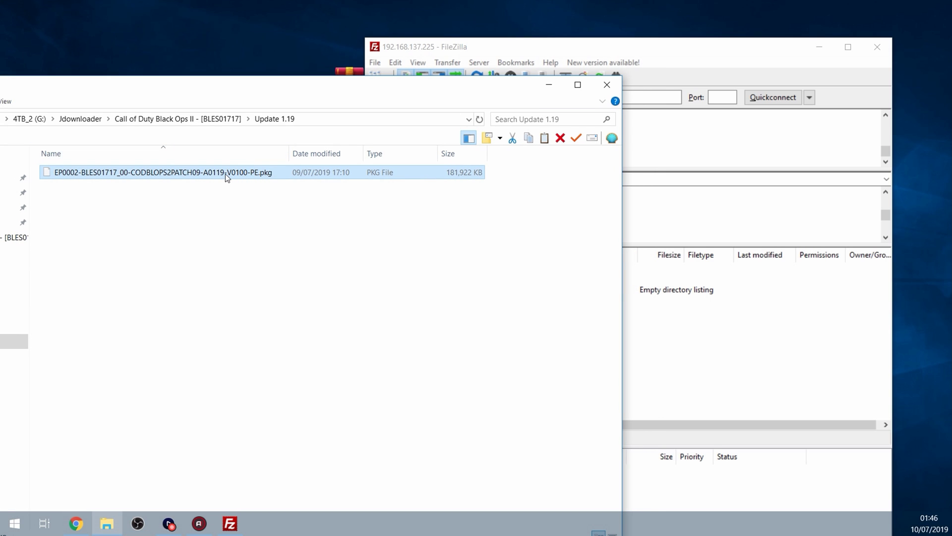
pyautogui.moveTo(332, 174); pyautogui.dragTo(734, 342)
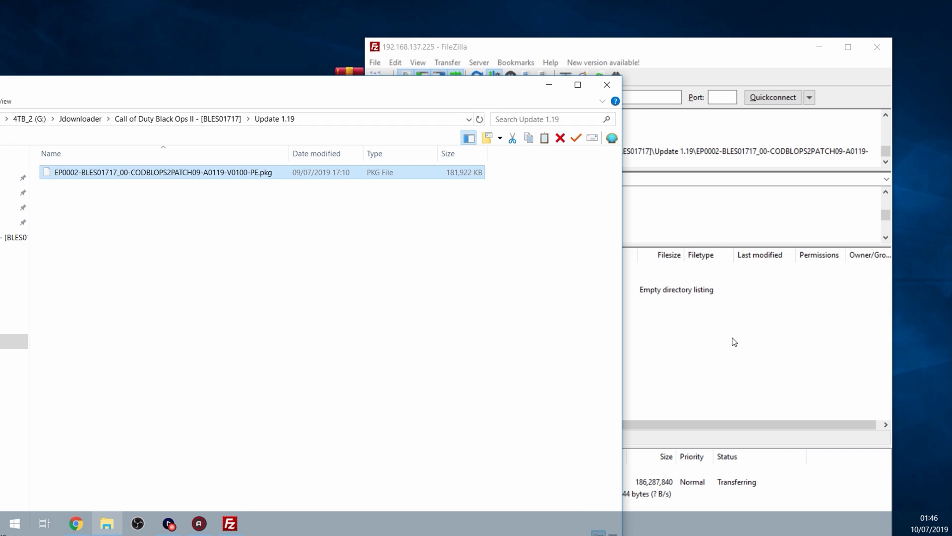
# Upload the seven DLC .pkg files from the local DLC folder into the PS3 packages folder.
pyautogui.click(679, 353)
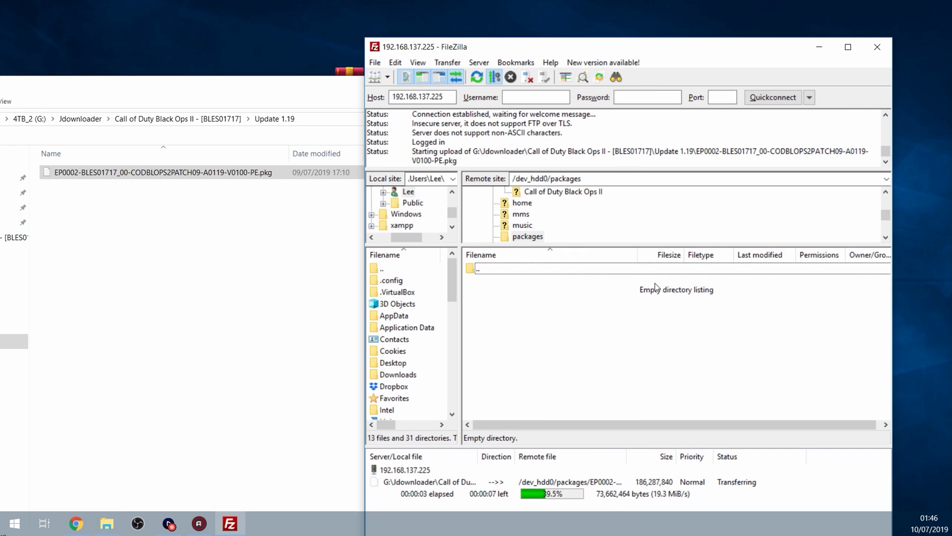
pyautogui.click(177, 119)
pyautogui.doubleClick(79, 188)
pyautogui.moveTo(169, 338); pyautogui.dragTo(261, 168)
pyautogui.moveTo(312, 206); pyautogui.dragTo(705, 350)
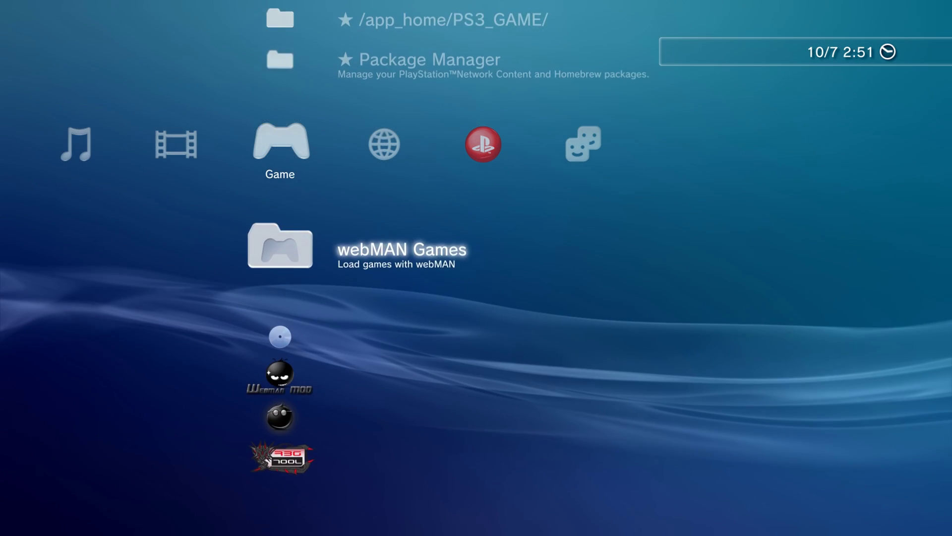
# In Package Manager, install a .pkg file from PS3 System Storage.
pyautogui.press('Up')
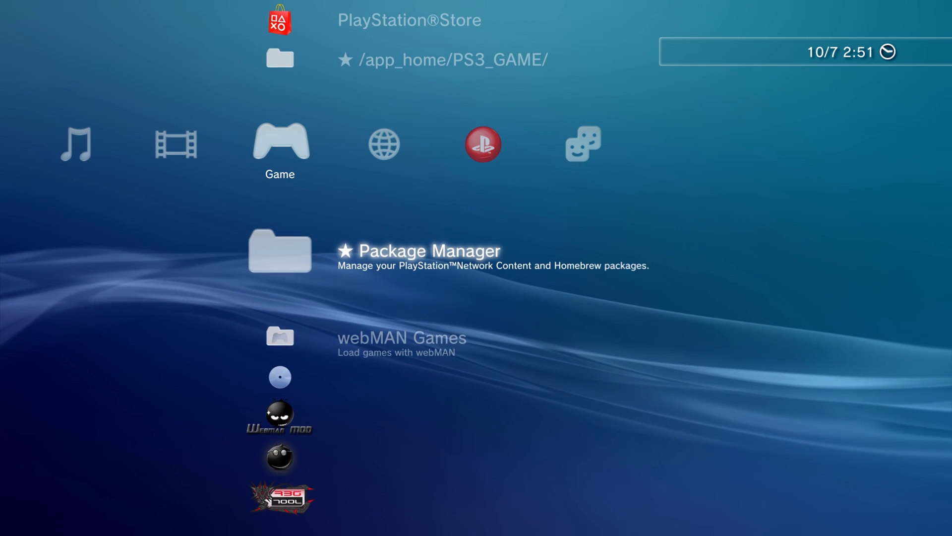
pyautogui.press('Return')
pyautogui.press('Down')
pyautogui.press('Return')
pyautogui.press('Down')
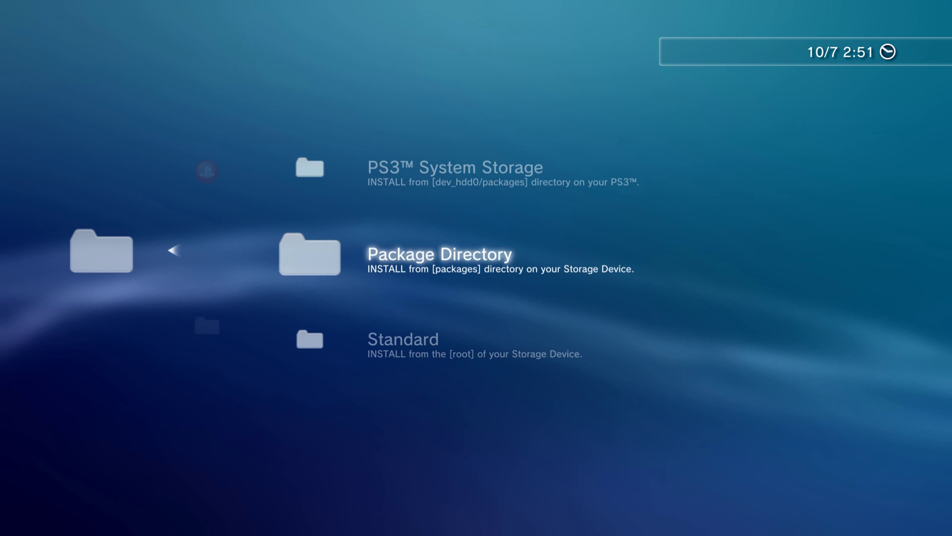
pyautogui.press('Up')
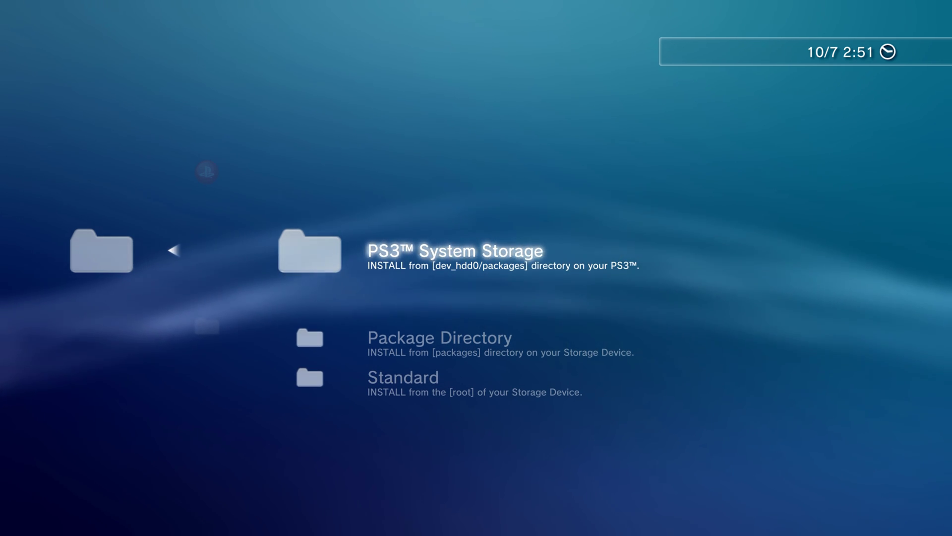
pyautogui.press('Return')
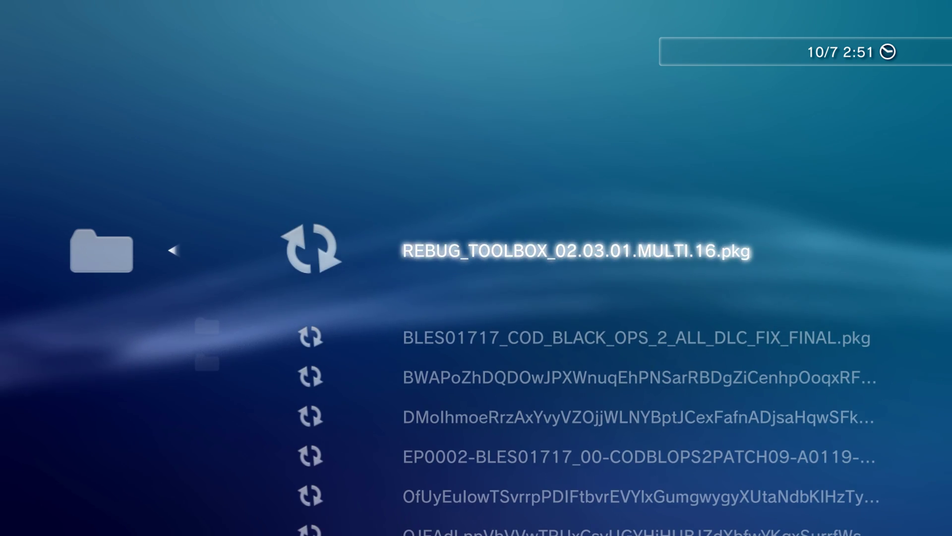
pyautogui.press('Down')
pyautogui.press('Down')
pyautogui.press('Down')
pyautogui.press('Down')
pyautogui.press('Down')
pyautogui.press('Down')
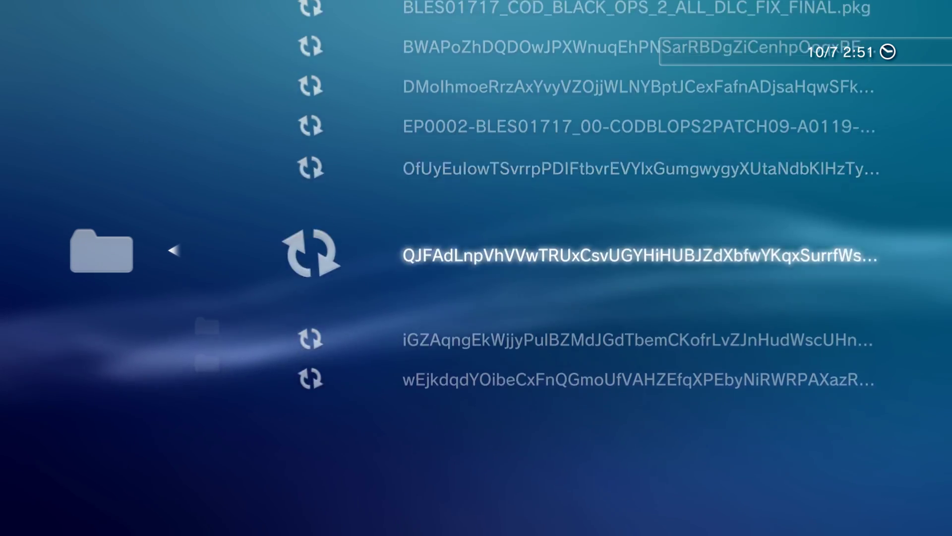
pyautogui.press('Down')
pyautogui.press('Up')
pyautogui.press('Up')
pyautogui.press('Up')
pyautogui.press('Up')
pyautogui.press('Up')
pyautogui.press('Up')
pyautogui.press('Down')
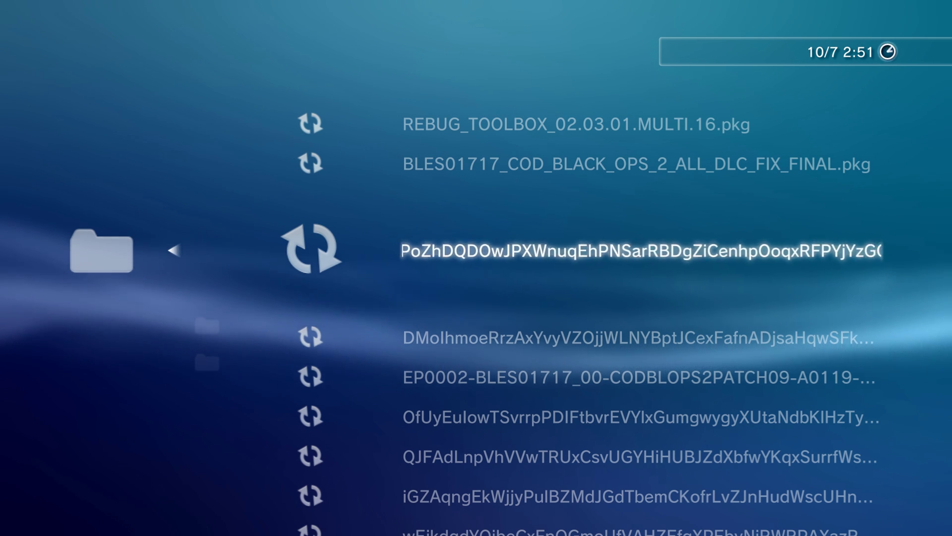
pyautogui.press('Return')
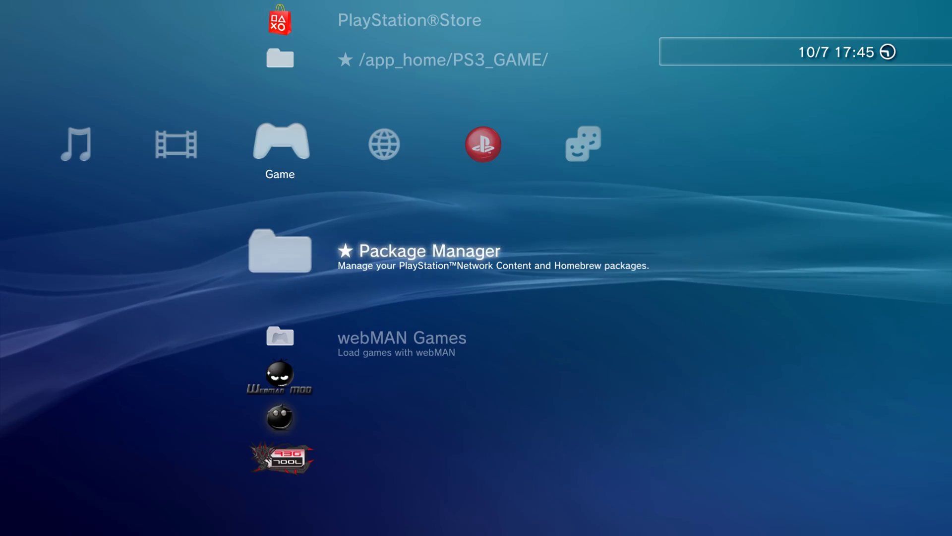
# Start installing the EP0002-BLES01717 Black Ops II 1.19 patch package from PS3 System Storage.
pyautogui.press('Return')
pyautogui.press('Down')
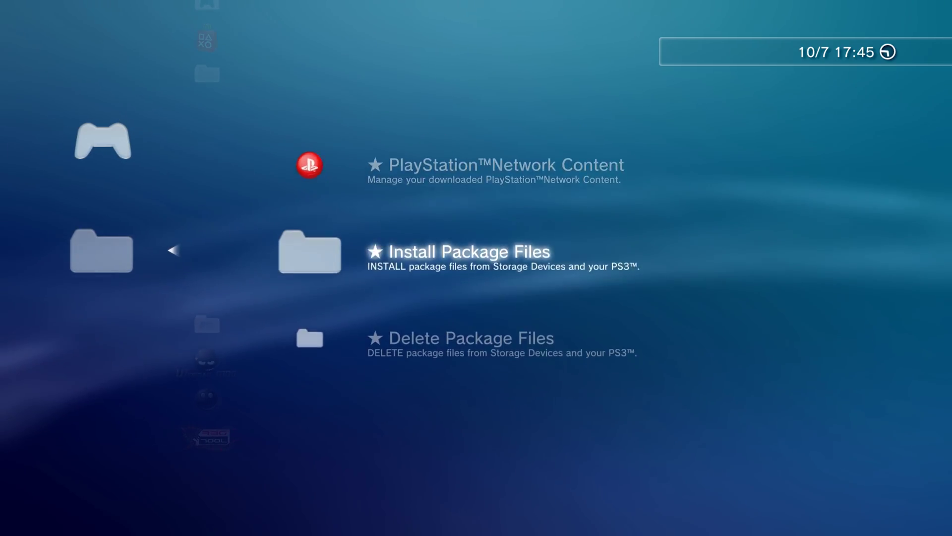
pyautogui.press('Return')
pyautogui.press('Down')
pyautogui.press('Return')
pyautogui.press('Escape')
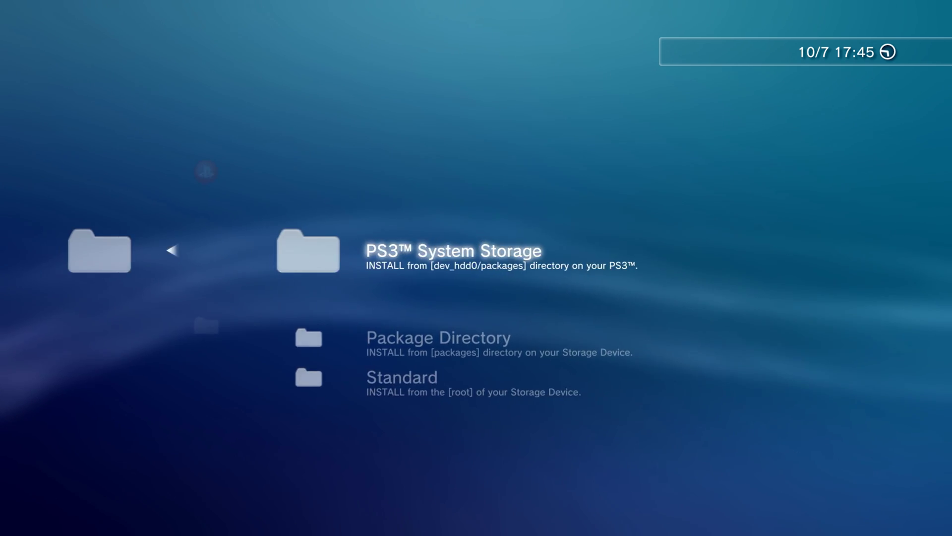
pyautogui.press('Escape')
pyautogui.press('Return')
pyautogui.press('Return')
pyautogui.press('Down')
pyautogui.press('Down')
pyautogui.press('Down')
pyautogui.press('Down')
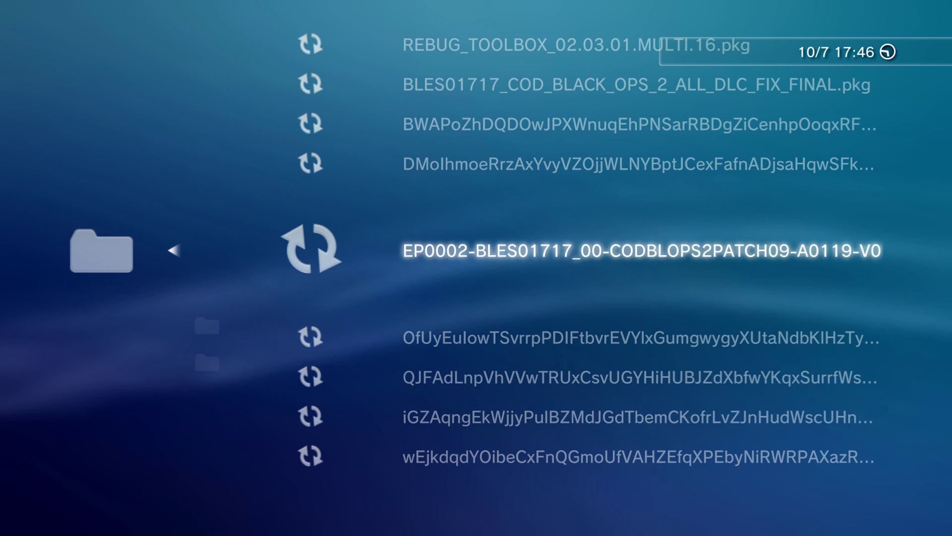
pyautogui.press('Return')
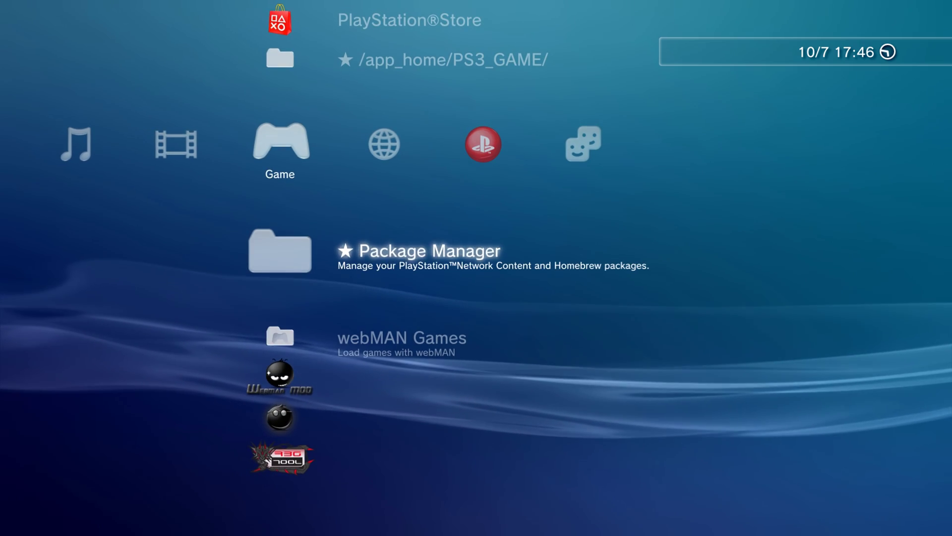
# Mount and launch Call of Duty: Black Ops II from /dev_hdd0/GAMES via webMAN Games > PLAYSTATION®3.
pyautogui.press('Down')
pyautogui.press('Down')
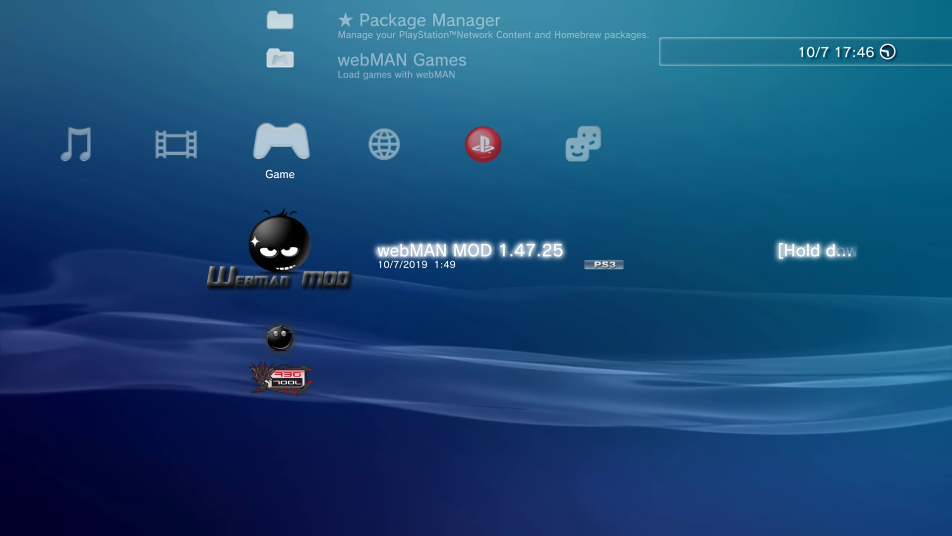
pyautogui.press('Up')
pyautogui.press('Up')
pyautogui.press('Down')
pyautogui.press('Return')
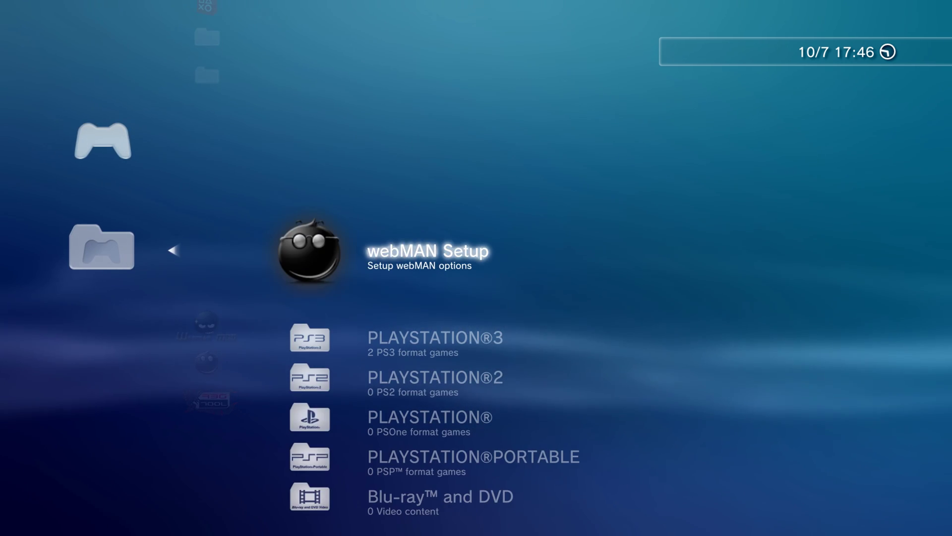
pyautogui.press('Escape')
pyautogui.press('Down')
pyautogui.press('Down')
pyautogui.press('Up')
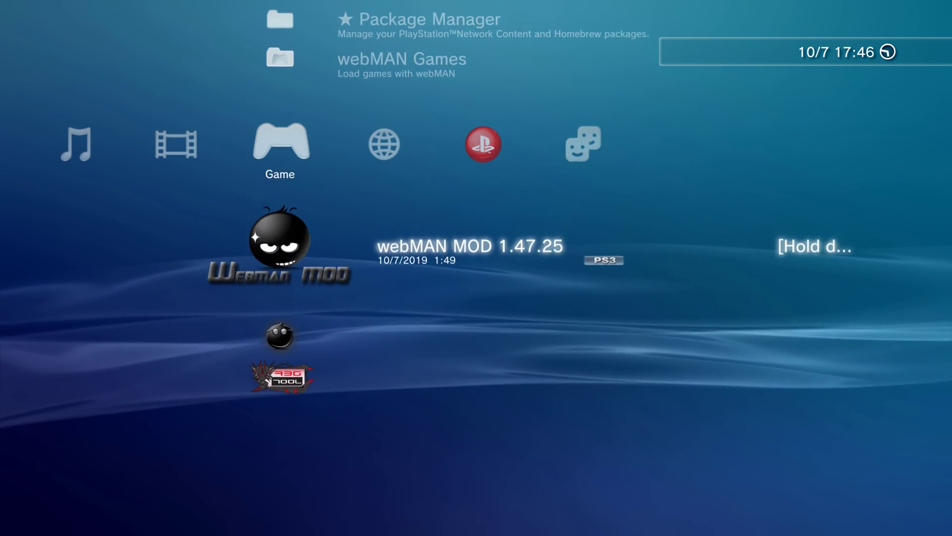
pyautogui.press('Up')
pyautogui.press('Return')
pyautogui.press('Down')
pyautogui.press('Return')
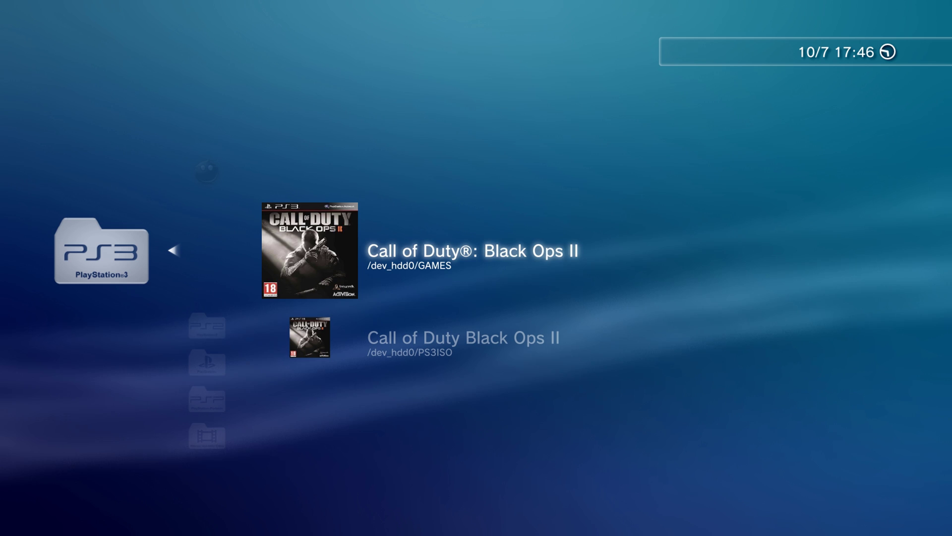
pyautogui.press('Return')
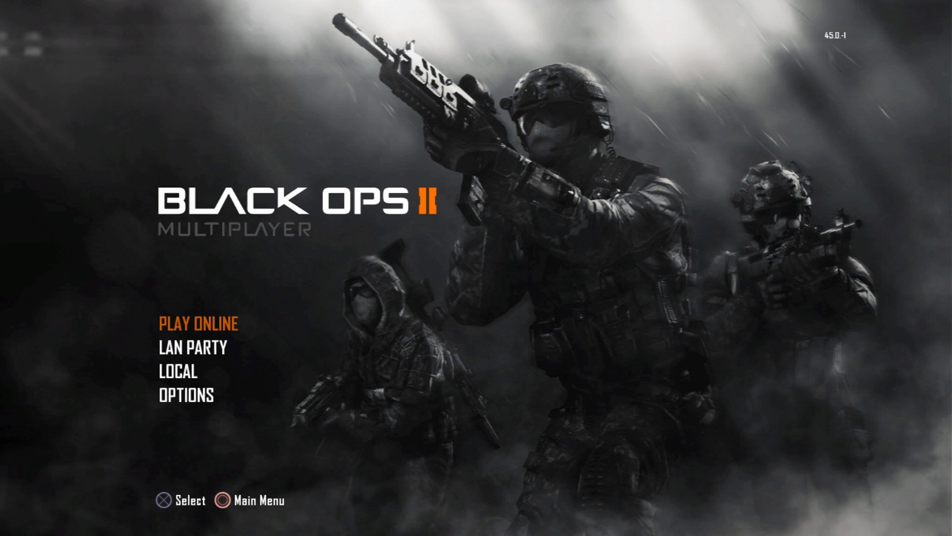
# Open the map selection screen under a LOCAL match's Setup Game.
pyautogui.press('Down')
pyautogui.press('Down')
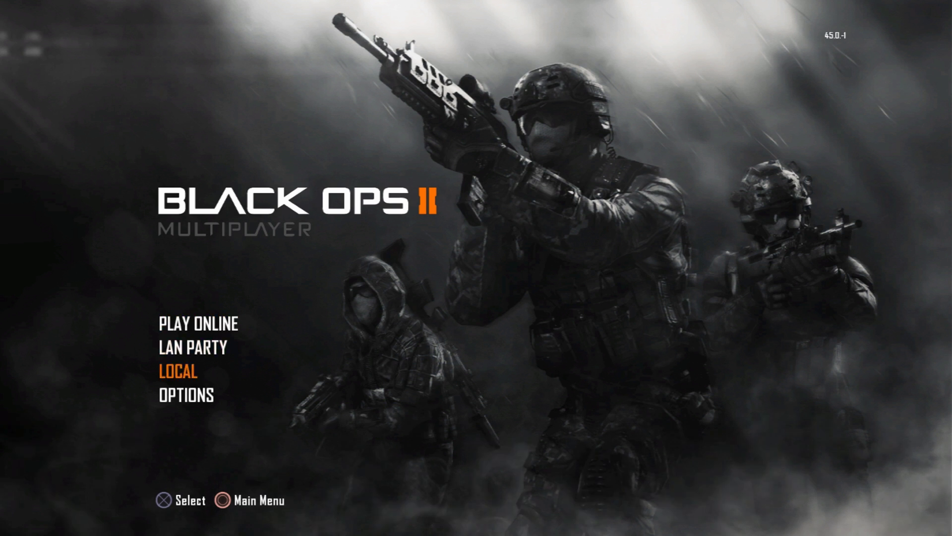
pyautogui.press('Return')
pyautogui.press('Down')
pyautogui.press('Return')
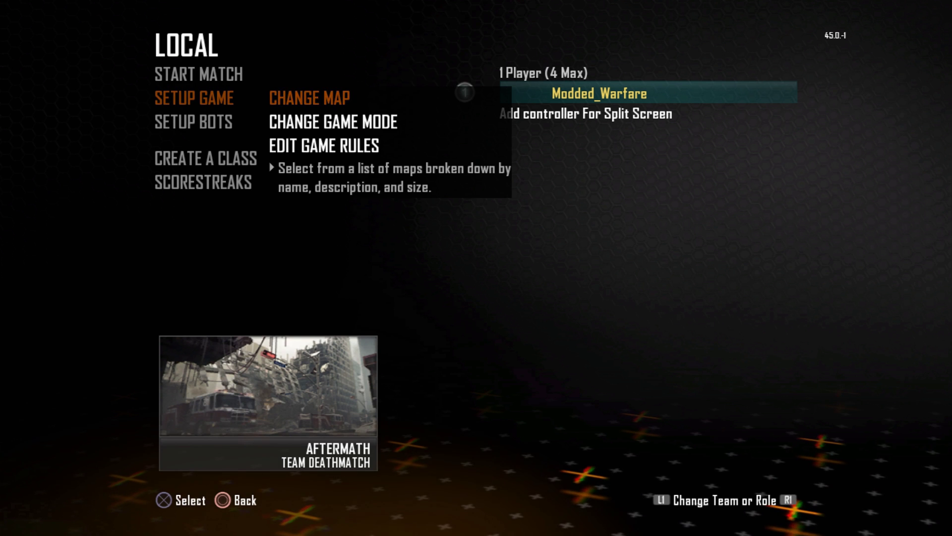
pyautogui.press('Return')
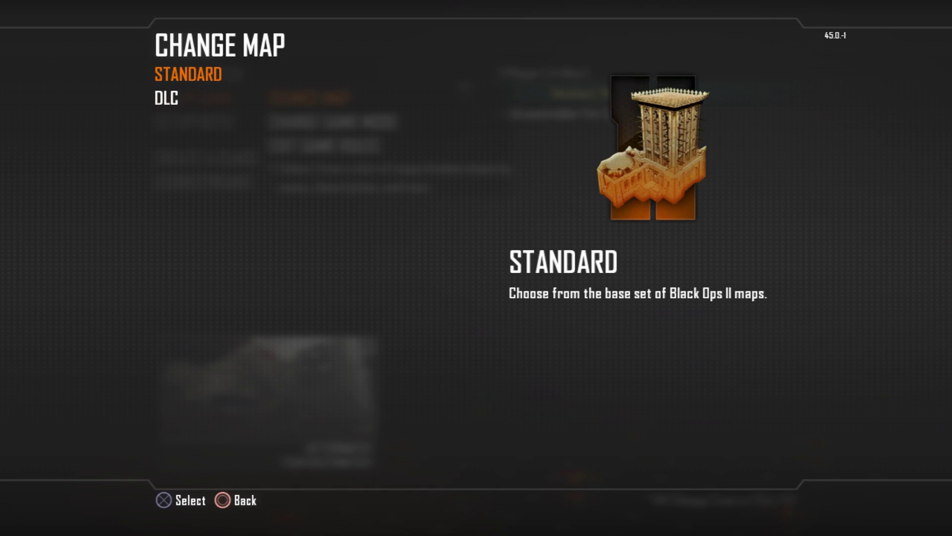
# Browse the DLC maps down to Takeoff, leave with Aftermath selected, and bring up the PS home menu.
pyautogui.press('Down')
pyautogui.press('Return')
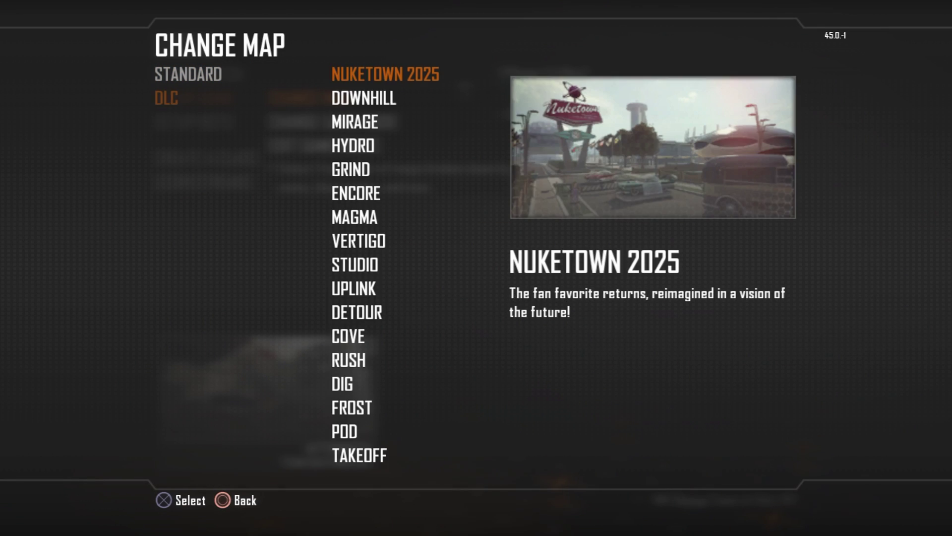
pyautogui.press('Down')
pyautogui.press('Down')
pyautogui.press('Down')
pyautogui.press('Down')
pyautogui.press('Down')
pyautogui.press('Down')
pyautogui.press('Down')
pyautogui.press('Down')
pyautogui.press('Down')
pyautogui.press('Down')
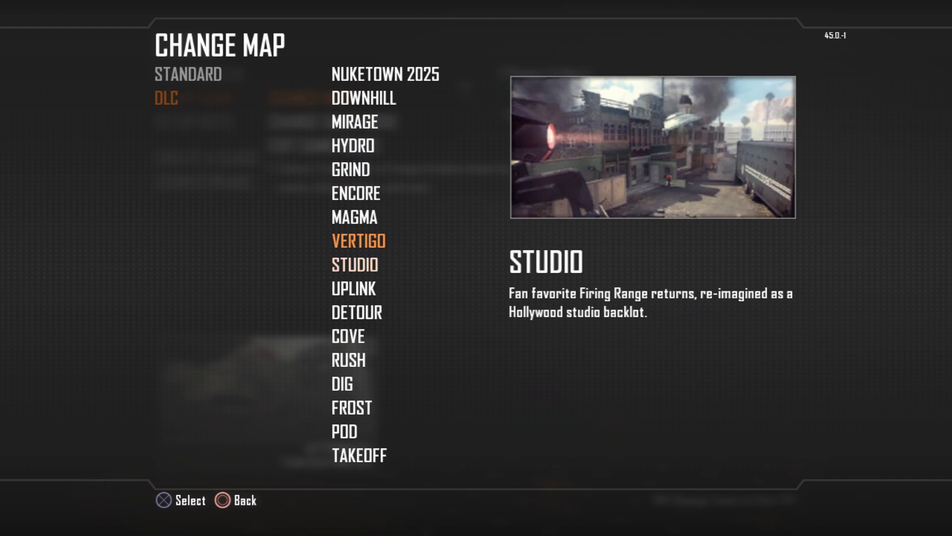
pyautogui.press('Down')
pyautogui.press('Down')
pyautogui.press('Down')
pyautogui.press('Down')
pyautogui.press('Down')
pyautogui.press('Down')
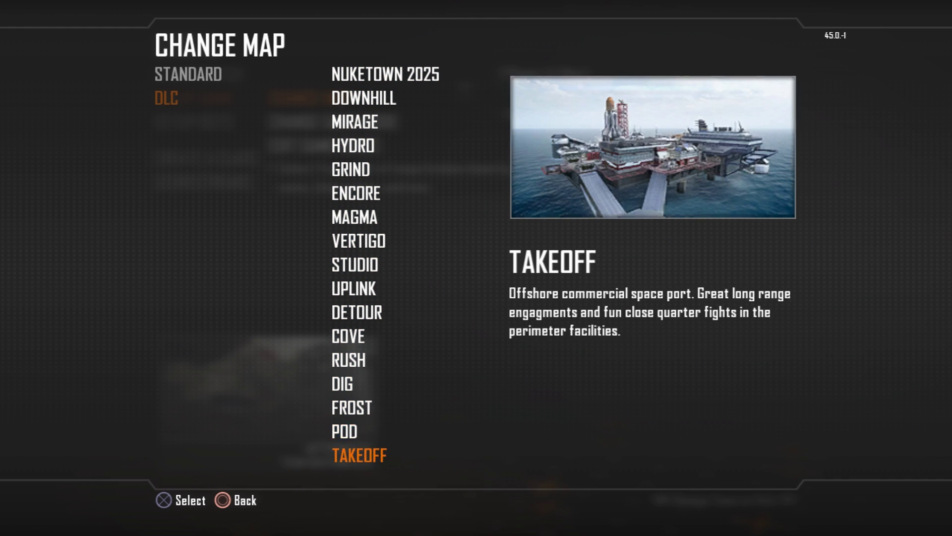
pyautogui.press('Up')
pyautogui.press('Up')
pyautogui.press('Escape')
pyautogui.press('Escape')
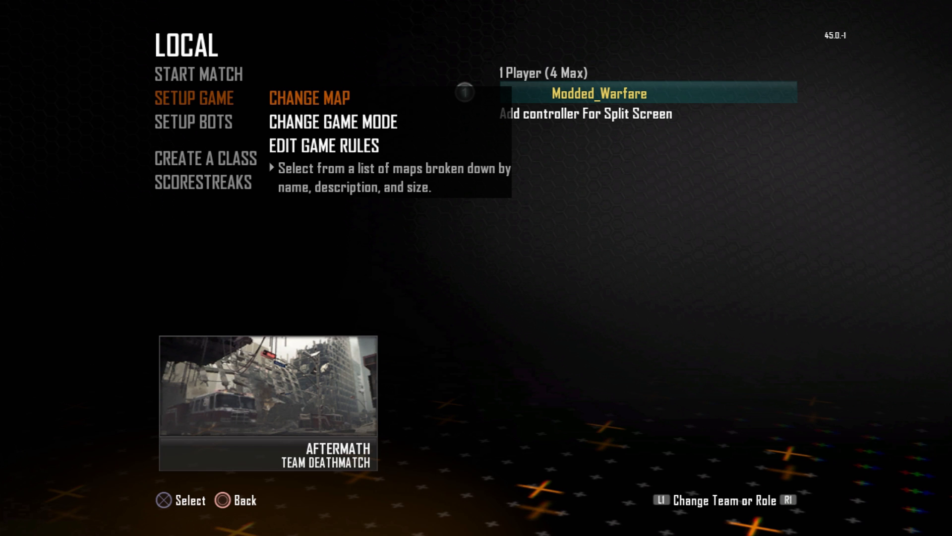
pyautogui.press('super')
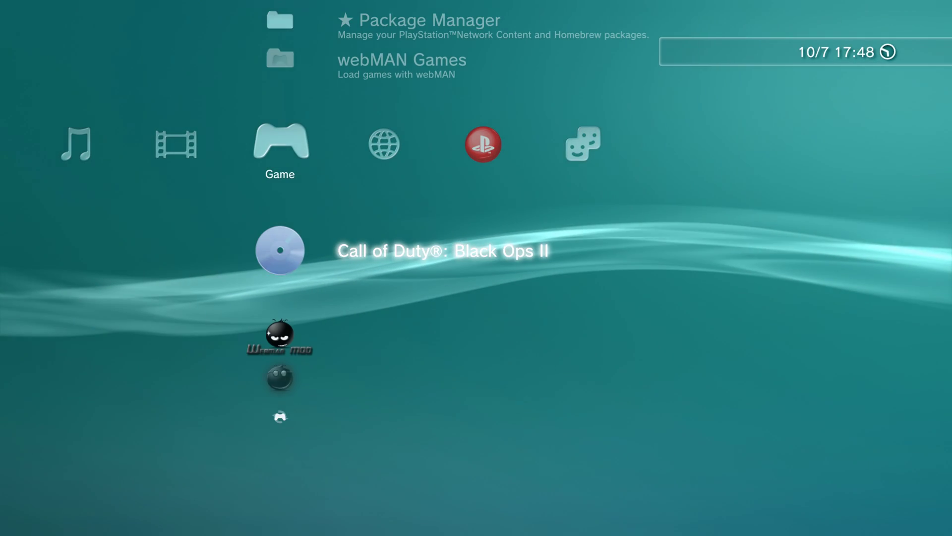
# Move through the Game column between Black Ops II and webMAN Games, settling on webMAN Games.
pyautogui.press('Up')
pyautogui.press('Down')
pyautogui.press('Up')
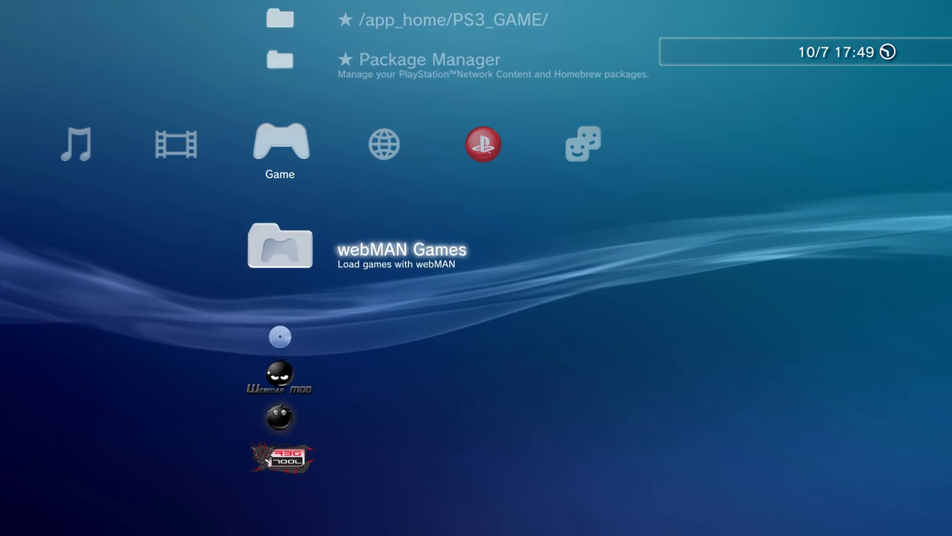
pyautogui.press('Down')
pyautogui.press('Up')
pyautogui.press('Down')
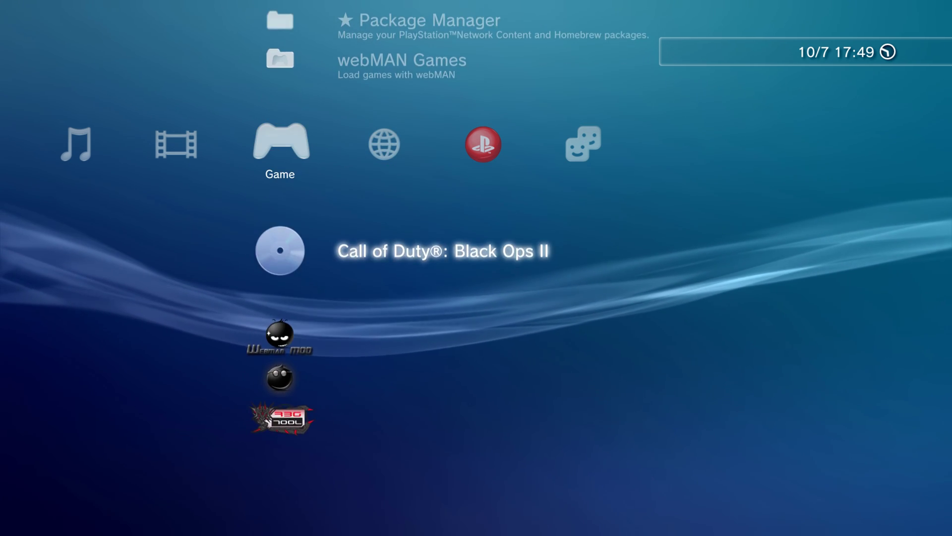
pyautogui.press('Down')
pyautogui.press('Up')
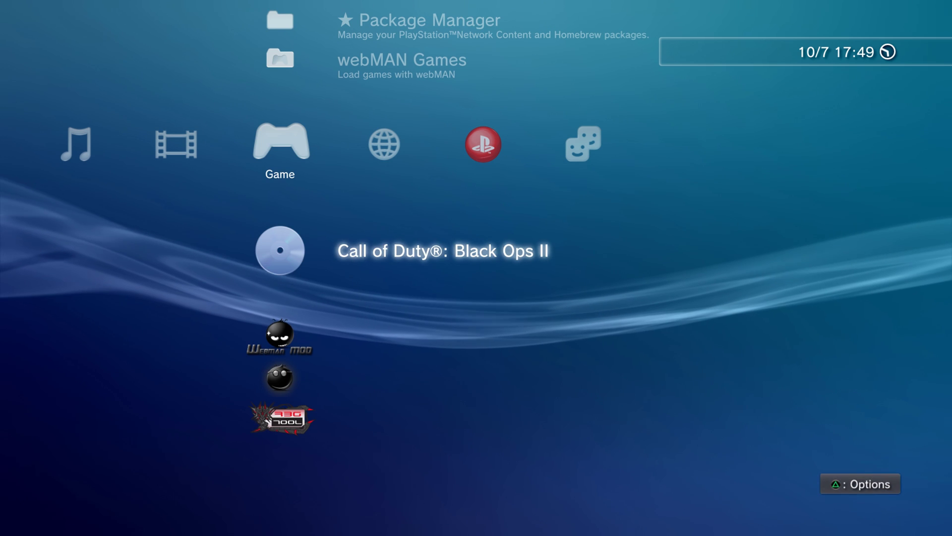
pyautogui.press('Up')
pyautogui.press('Down')
pyautogui.press('Up')
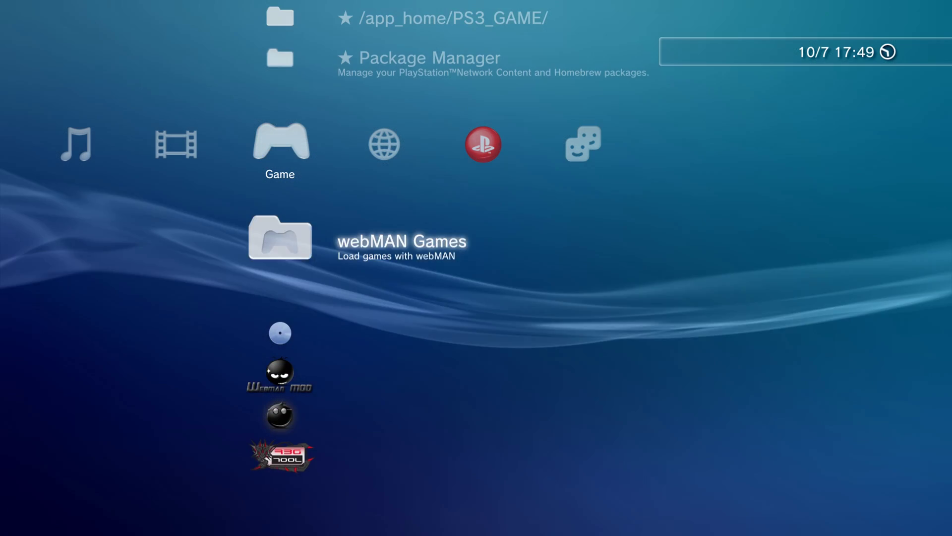